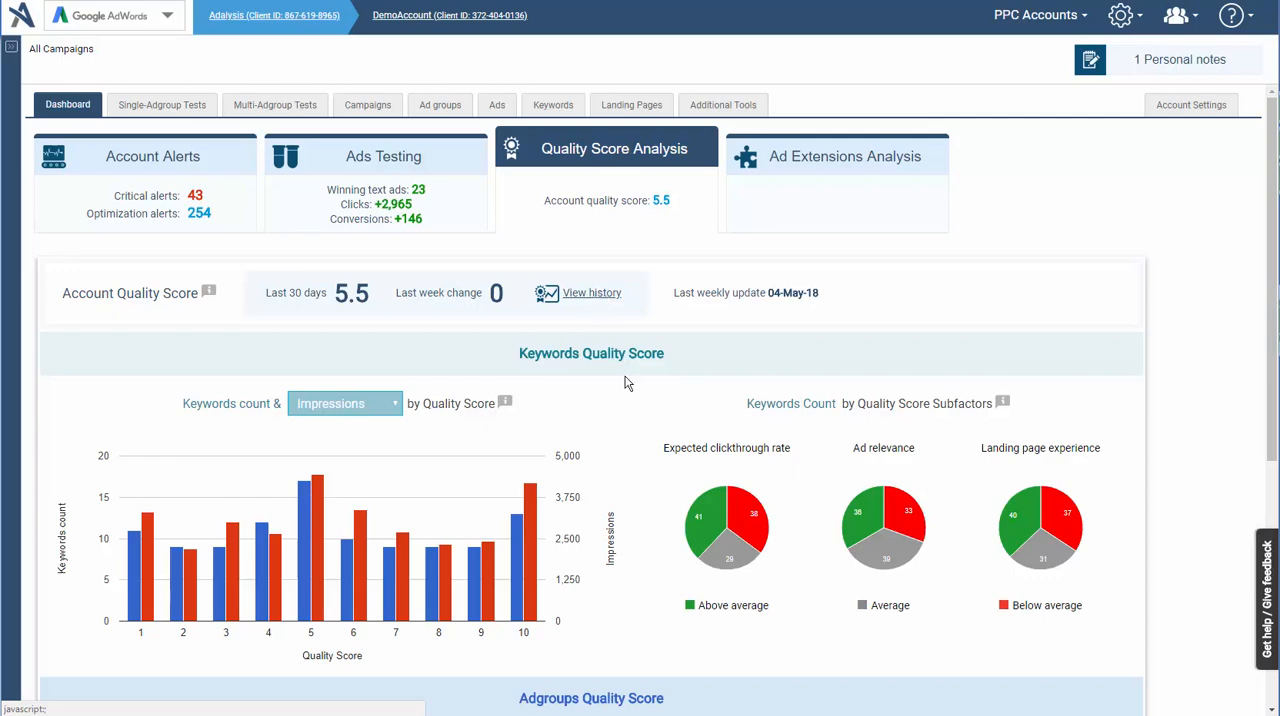
# - Set the Keywords Quality Score chart to compare the keywords count with CTR
pyautogui.scroll(-1, 626, 383)
pyautogui.scroll(-1, 626, 383)
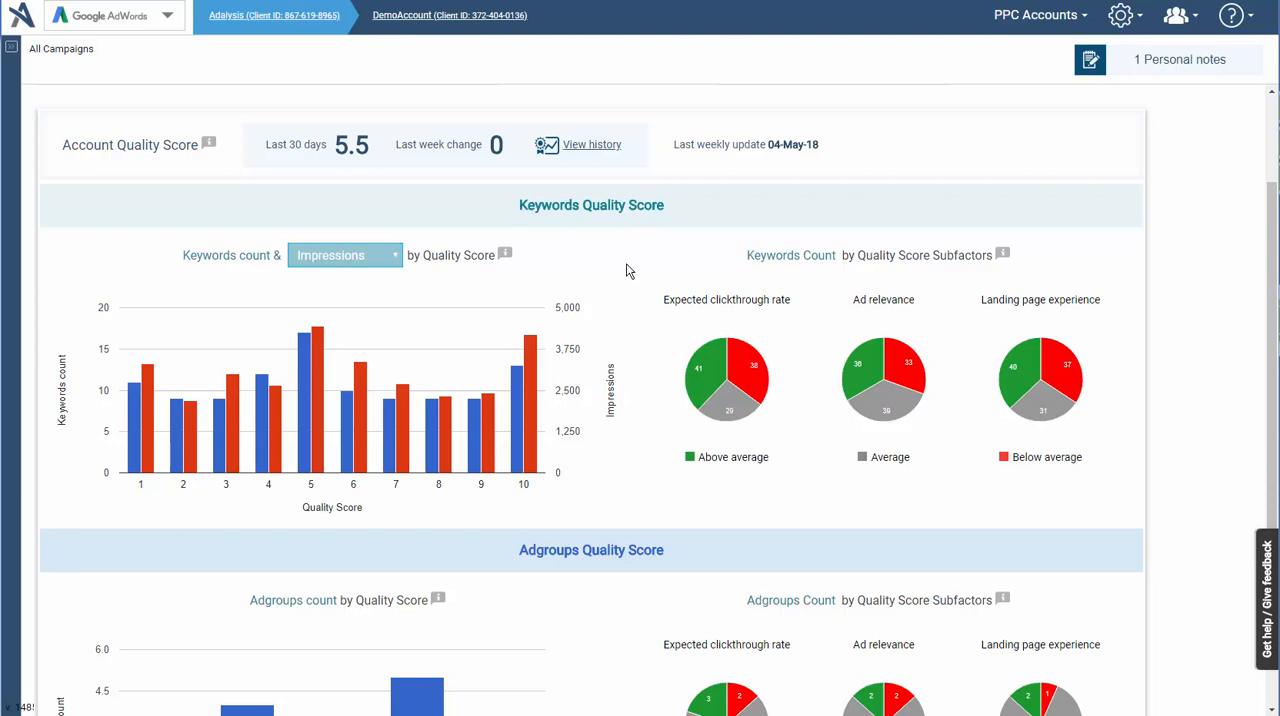
pyautogui.click(360, 256)
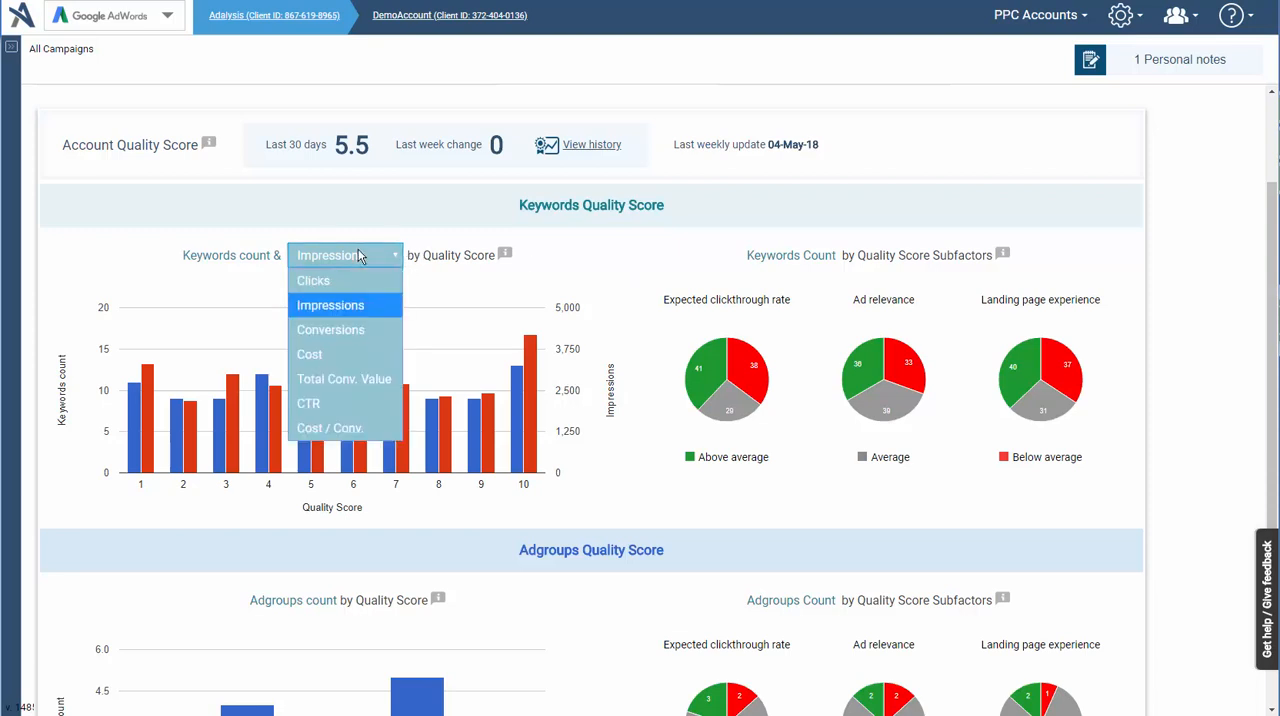
pyautogui.click(360, 256)
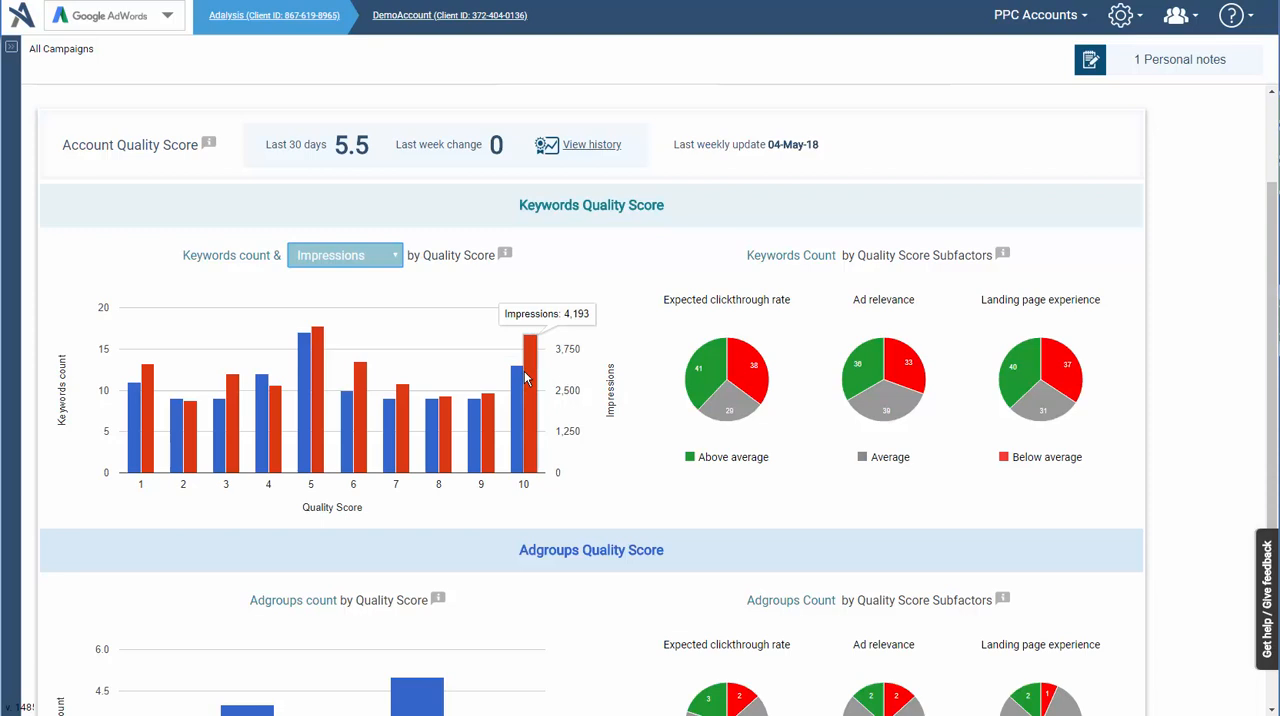
pyautogui.click(369, 261)
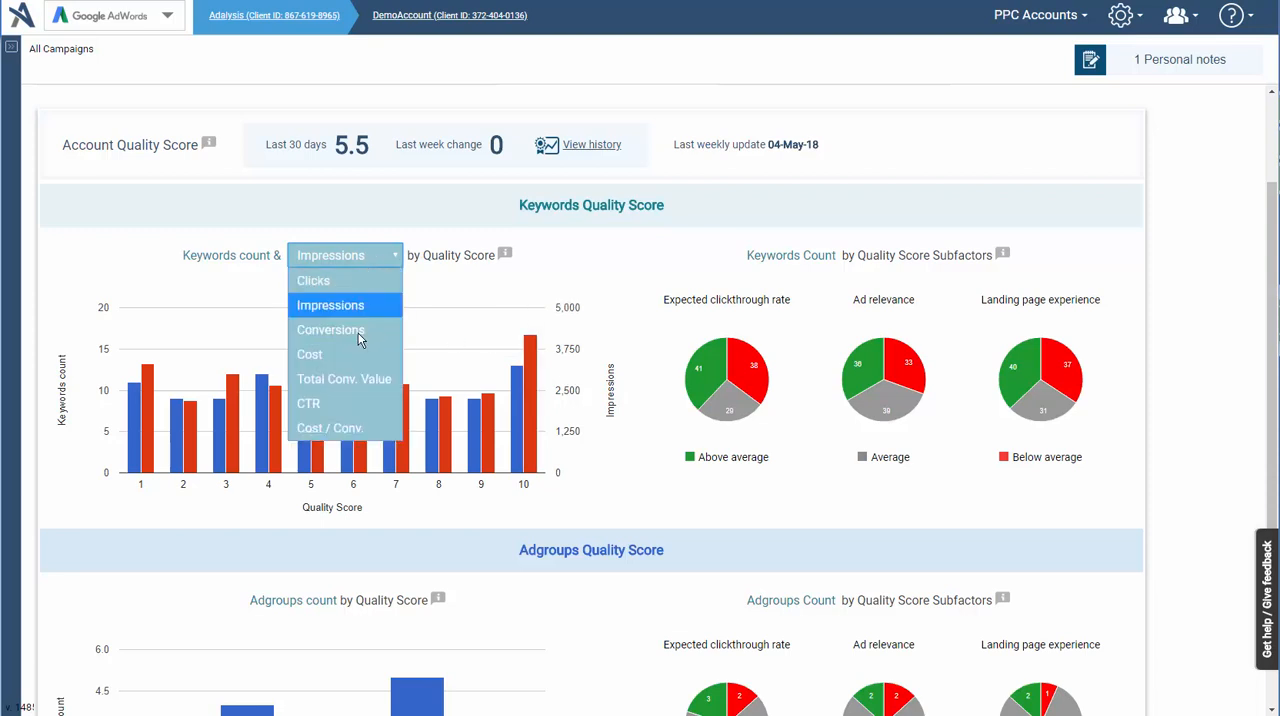
pyautogui.click(361, 403)
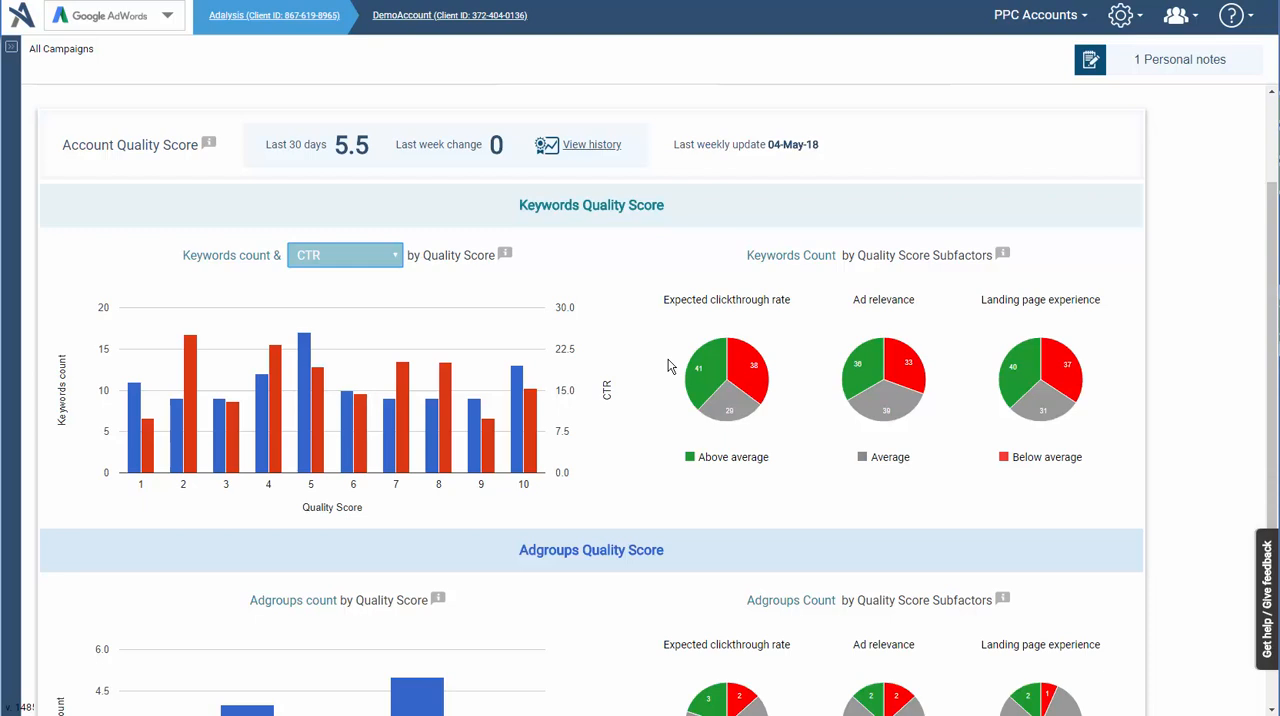
# - Review the Adgroups Quality Score charts, their subfactors and the adgroup improvement priorities
pyautogui.scroll(-3, 669, 366)
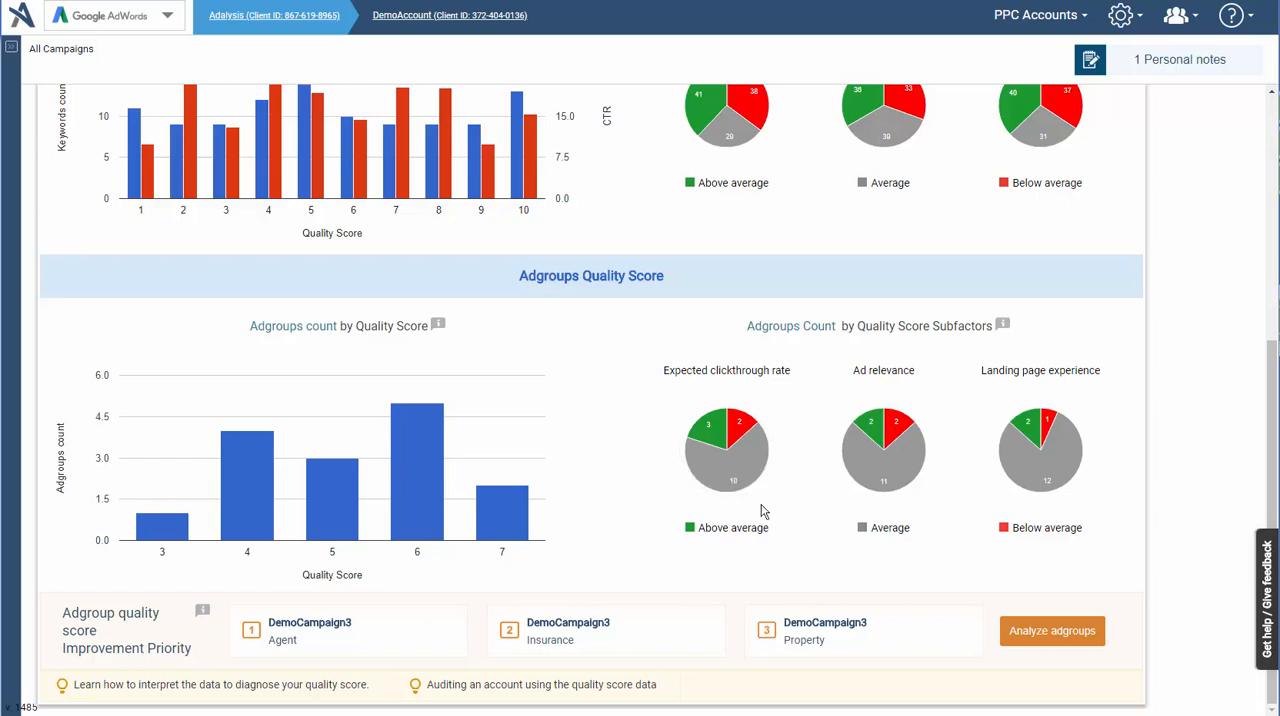
pyautogui.scroll(3, 766, 203)
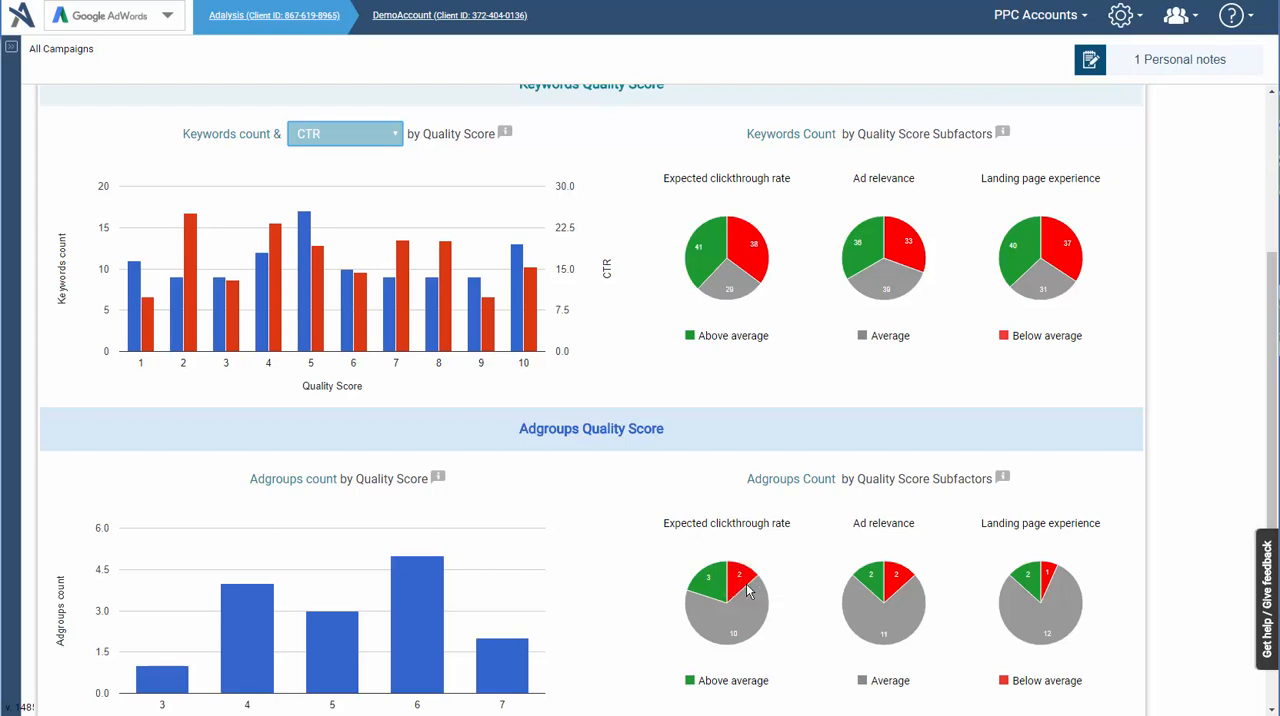
pyautogui.moveTo(742, 569)
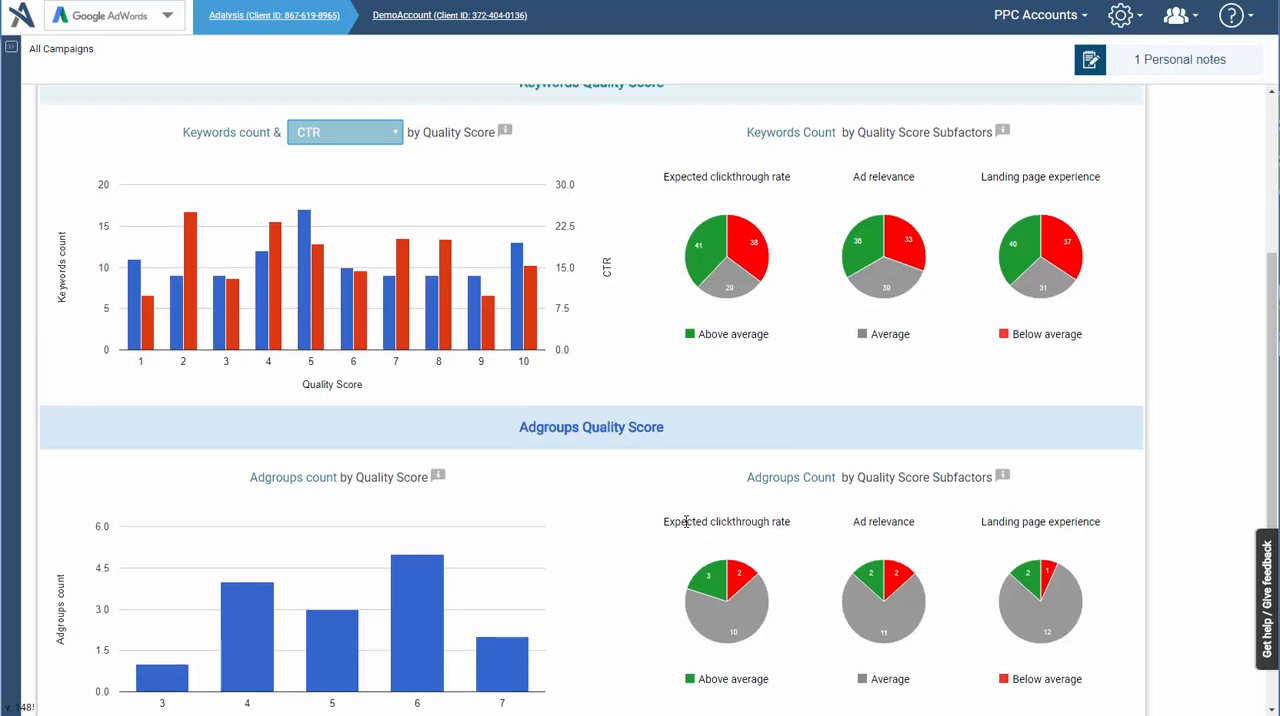
pyautogui.scroll(-3, 688, 521)
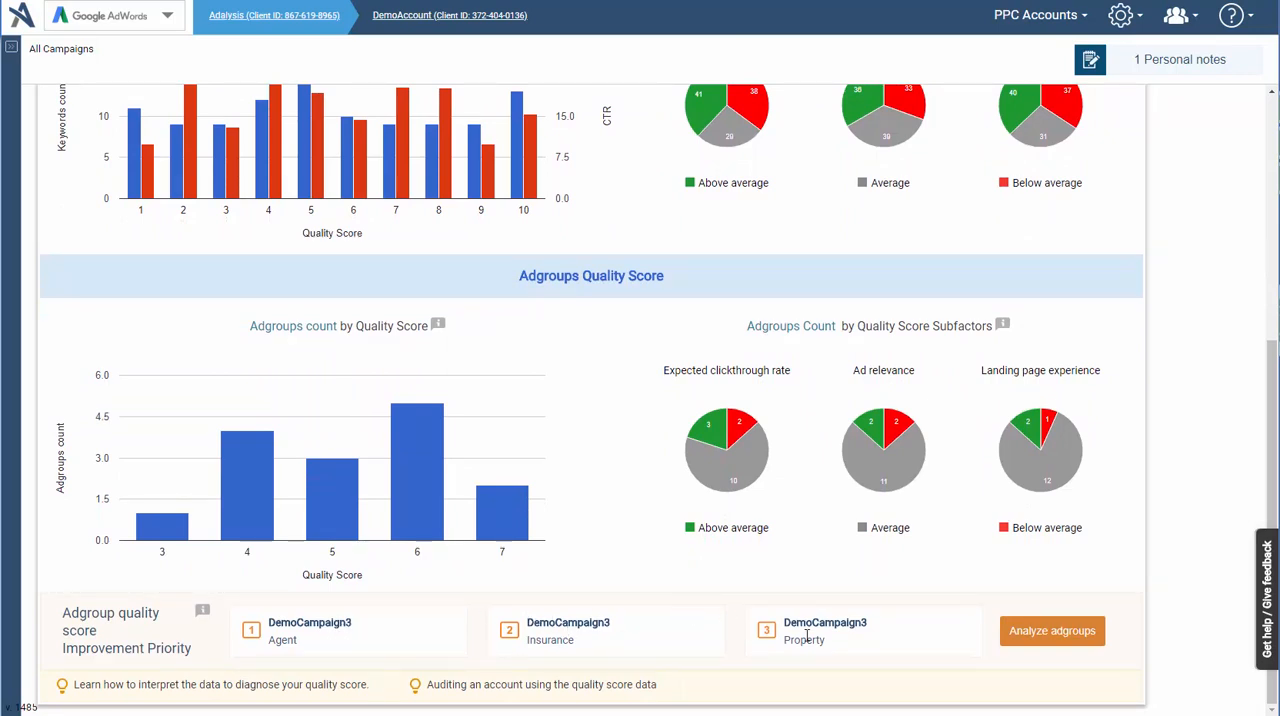
pyautogui.click(1085, 645)
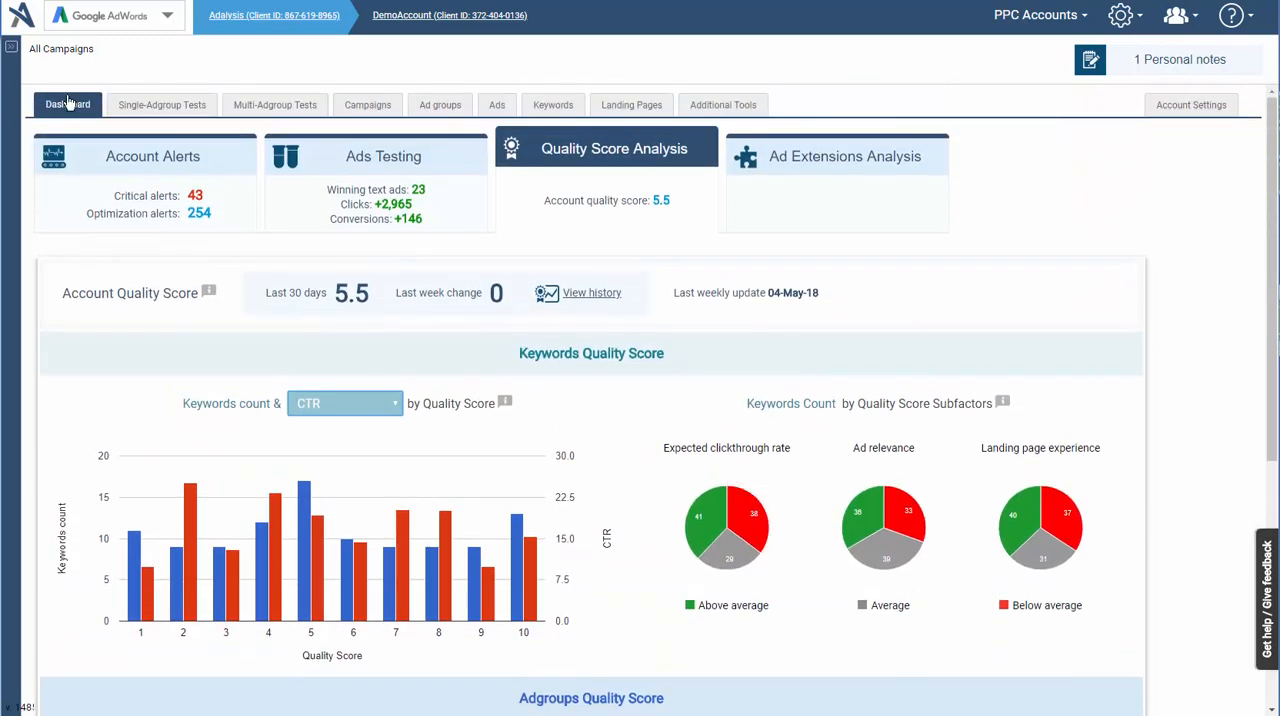
# - Open the adgroups with a low quality score from the Quality Score checks in the account alerts
pyautogui.click(116, 183)
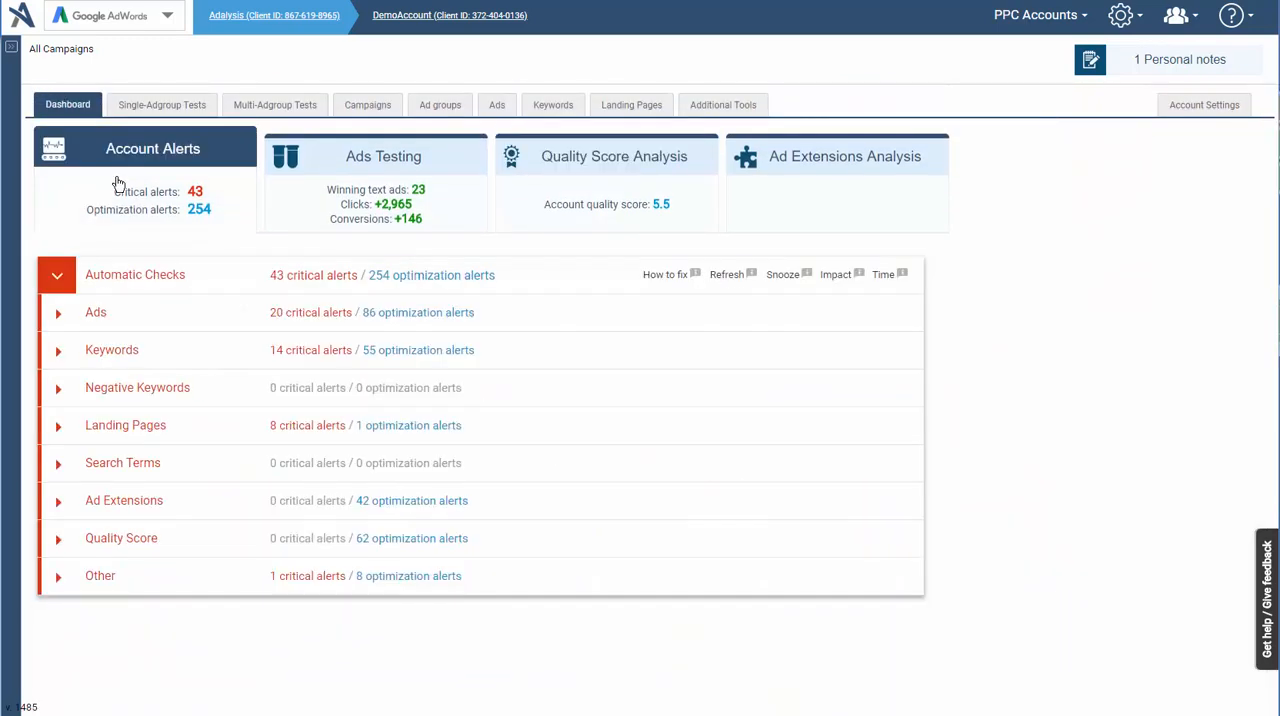
pyautogui.click(121, 540)
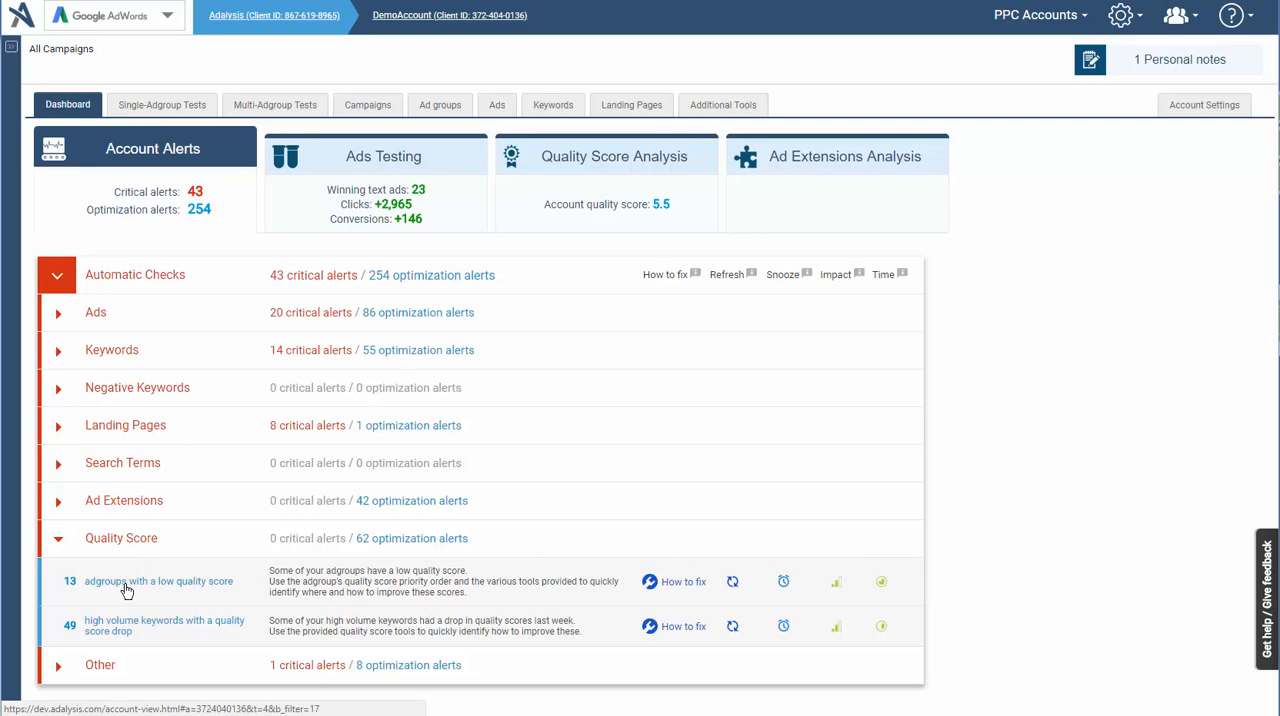
pyautogui.click(127, 591)
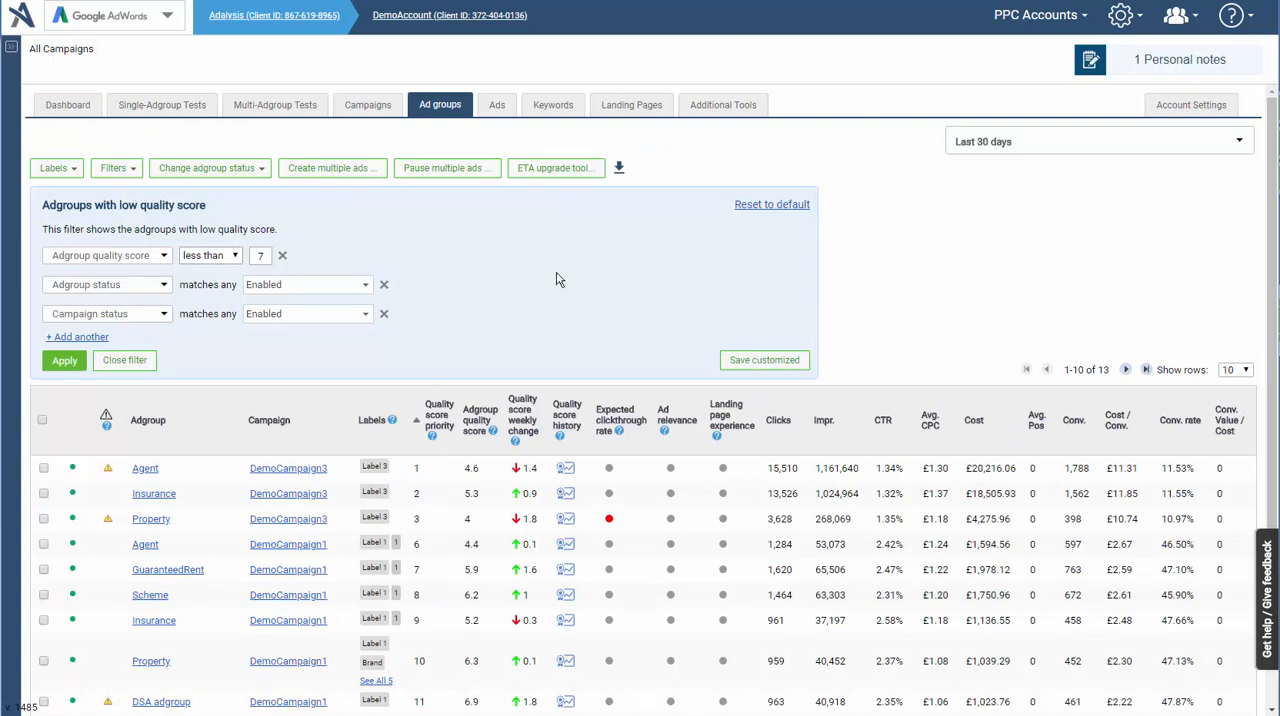
# - Narrow the low quality score adgroups to those with more than 1000 impressions in the last 30 days, and close the filter
pyautogui.click(63, 338)
pyautogui.click(94, 346)
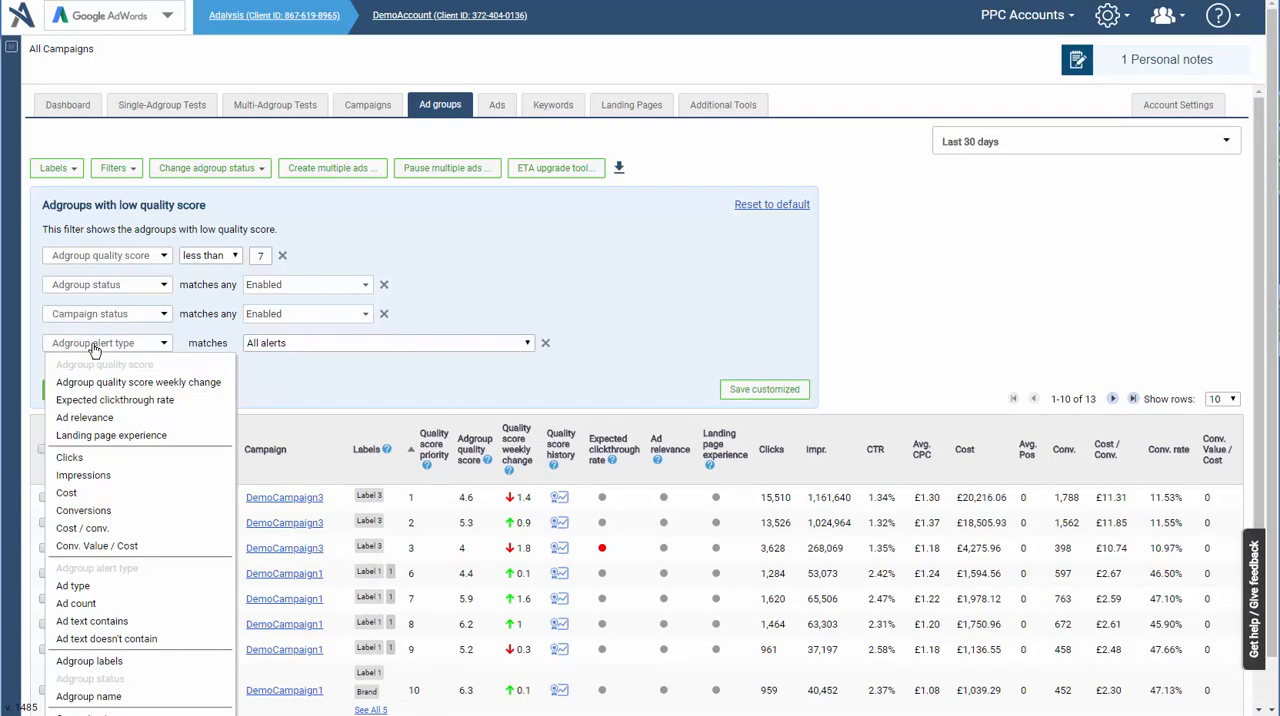
pyautogui.scroll(-1, 94, 440)
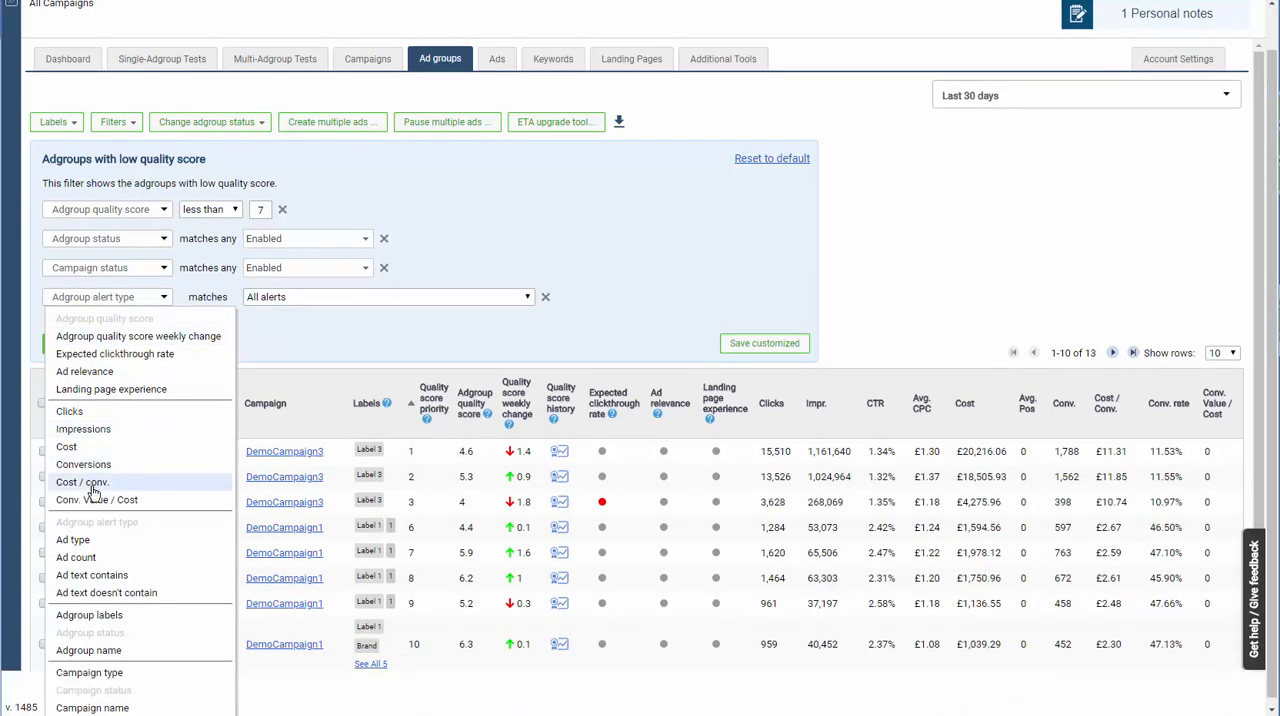
pyautogui.click(86, 429)
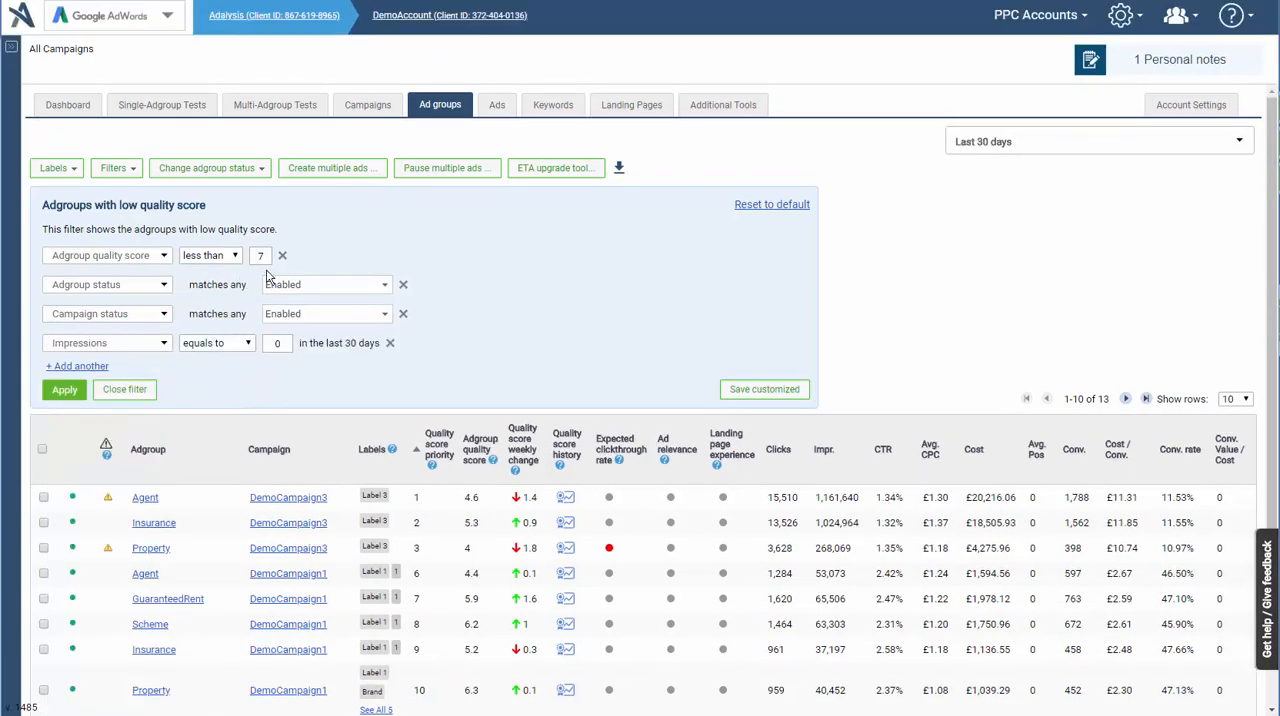
pyautogui.click(238, 350)
pyautogui.click(232, 412)
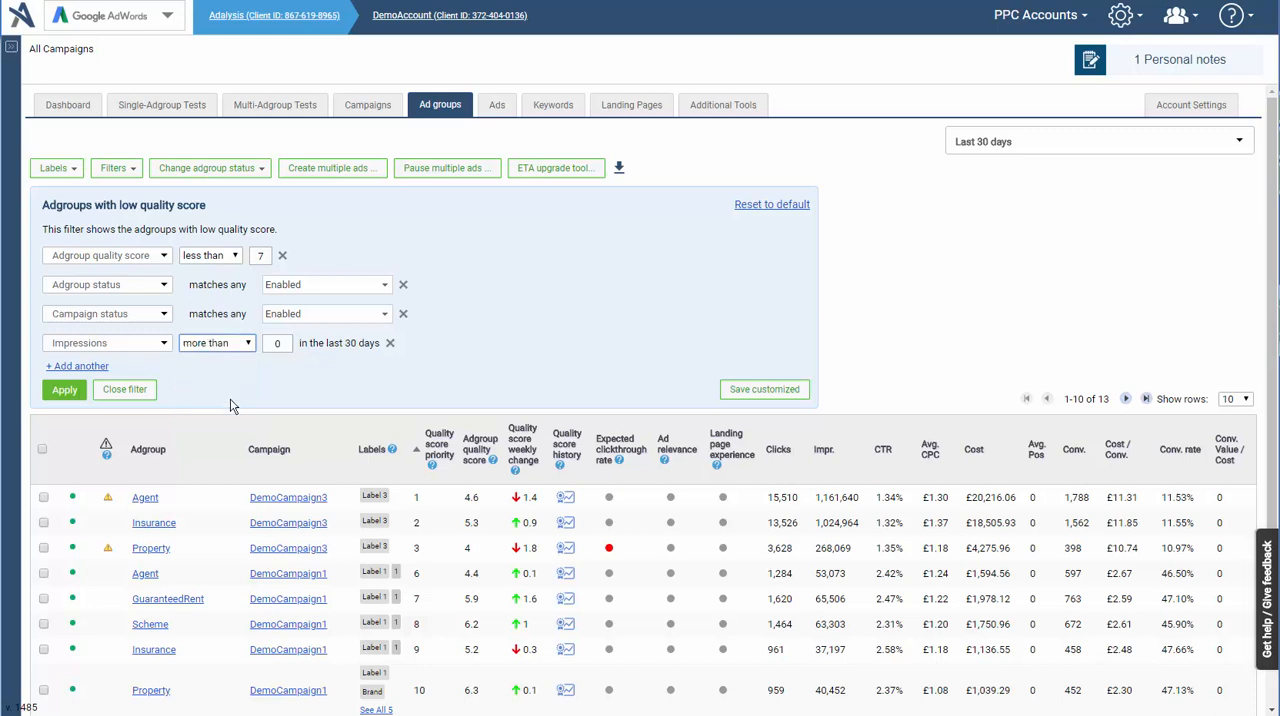
pyautogui.click(276, 344)
pyautogui.doubleClick(276, 344)
pyautogui.write('1000')
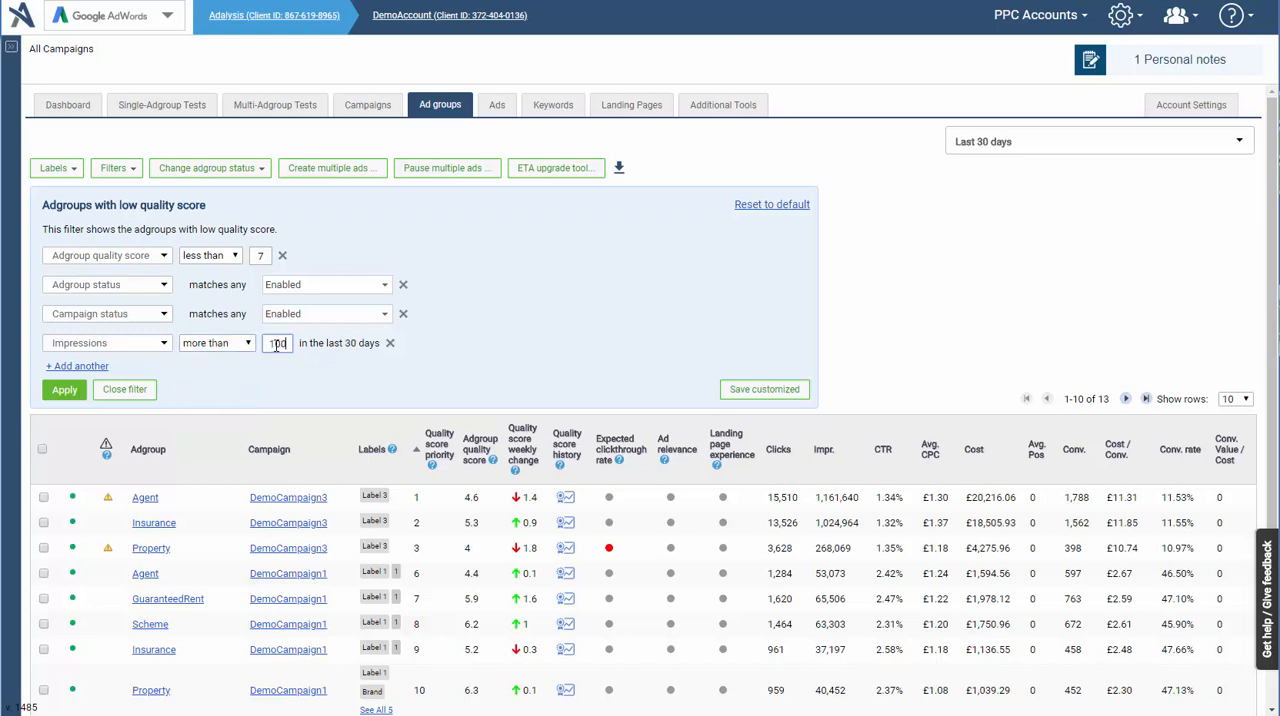
pyautogui.click(64, 389)
pyautogui.click(110, 397)
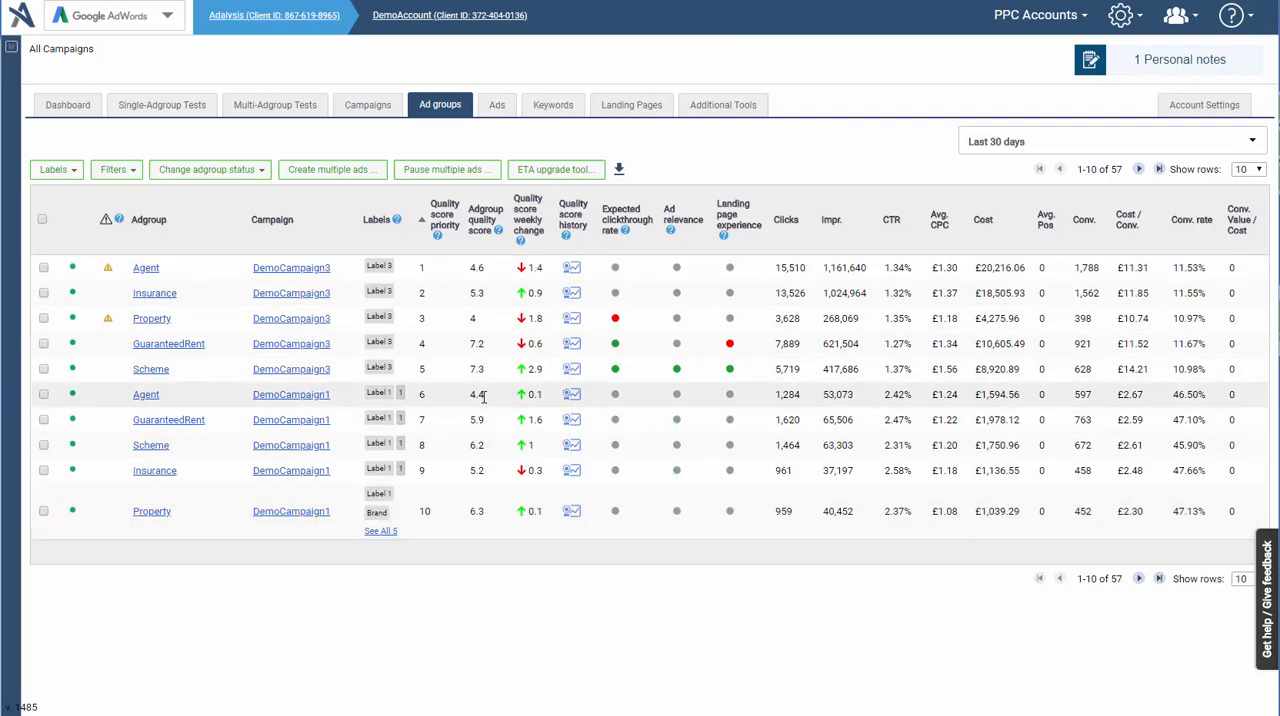
# - Create an adgroup filter for Above Average ad relevance and apply it
pyautogui.click(113, 170)
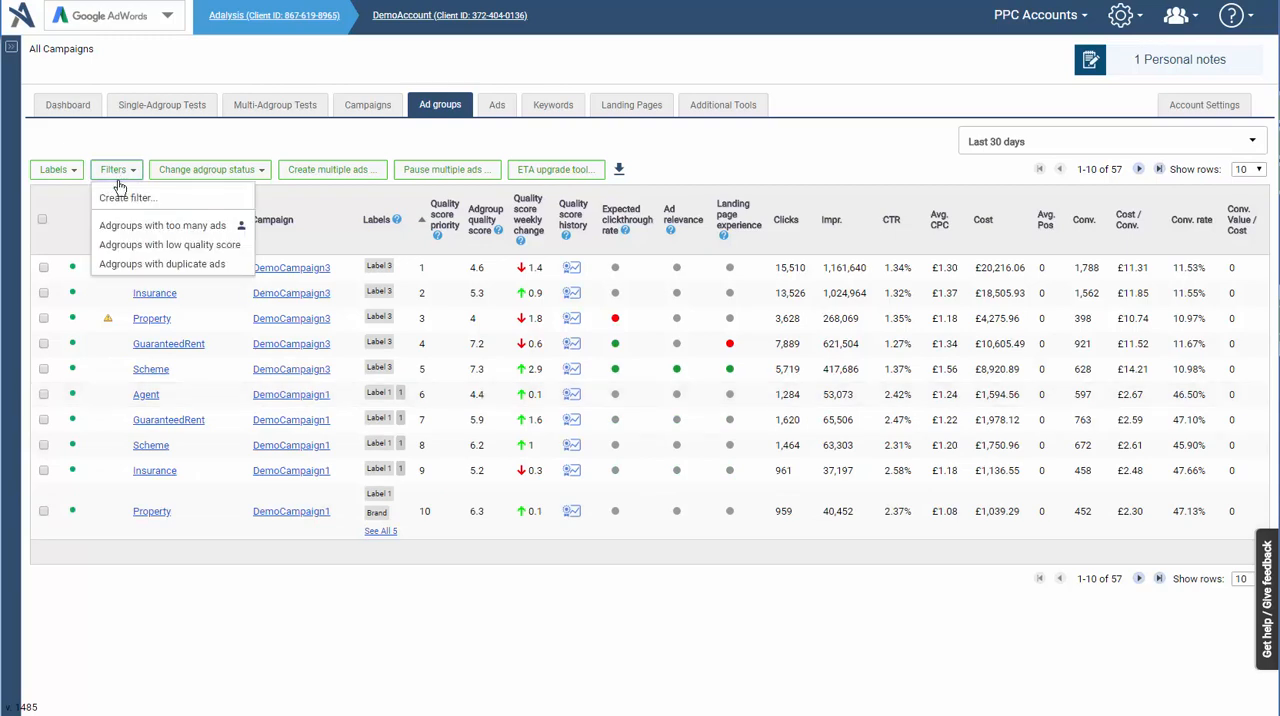
pyautogui.click(128, 199)
pyautogui.click(114, 212)
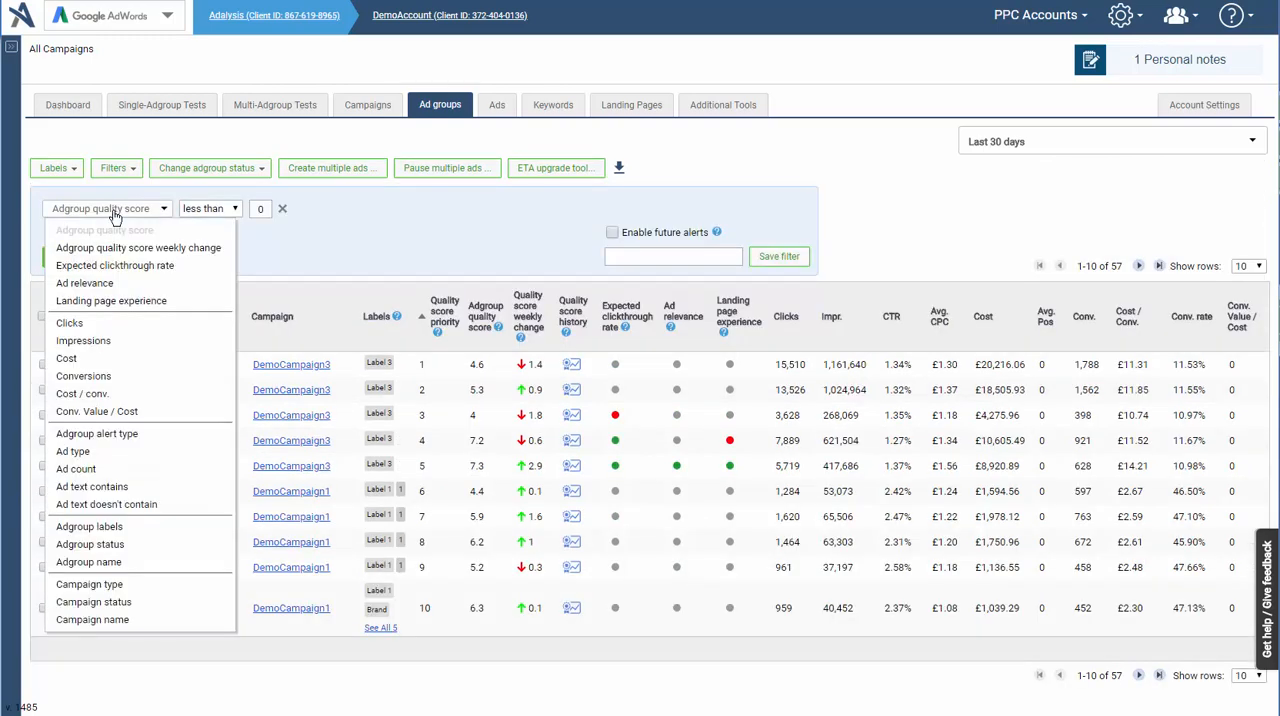
pyautogui.click(110, 283)
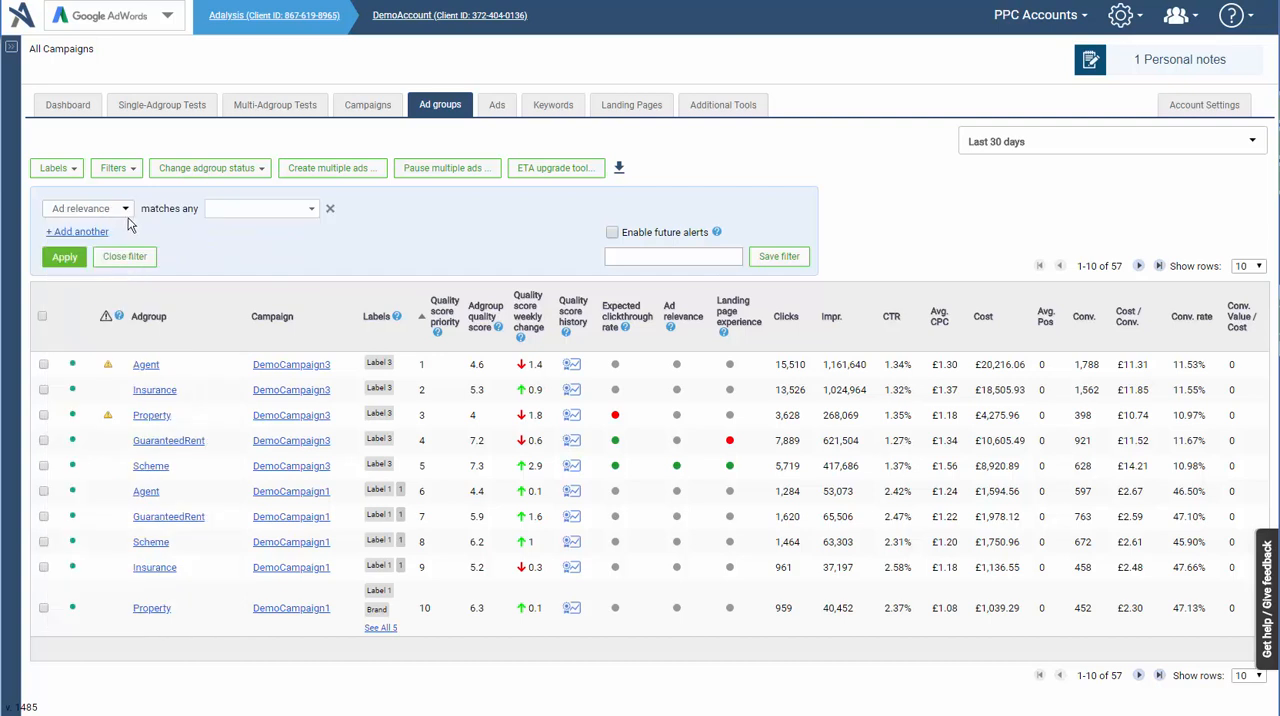
pyautogui.click(265, 209)
pyautogui.click(258, 277)
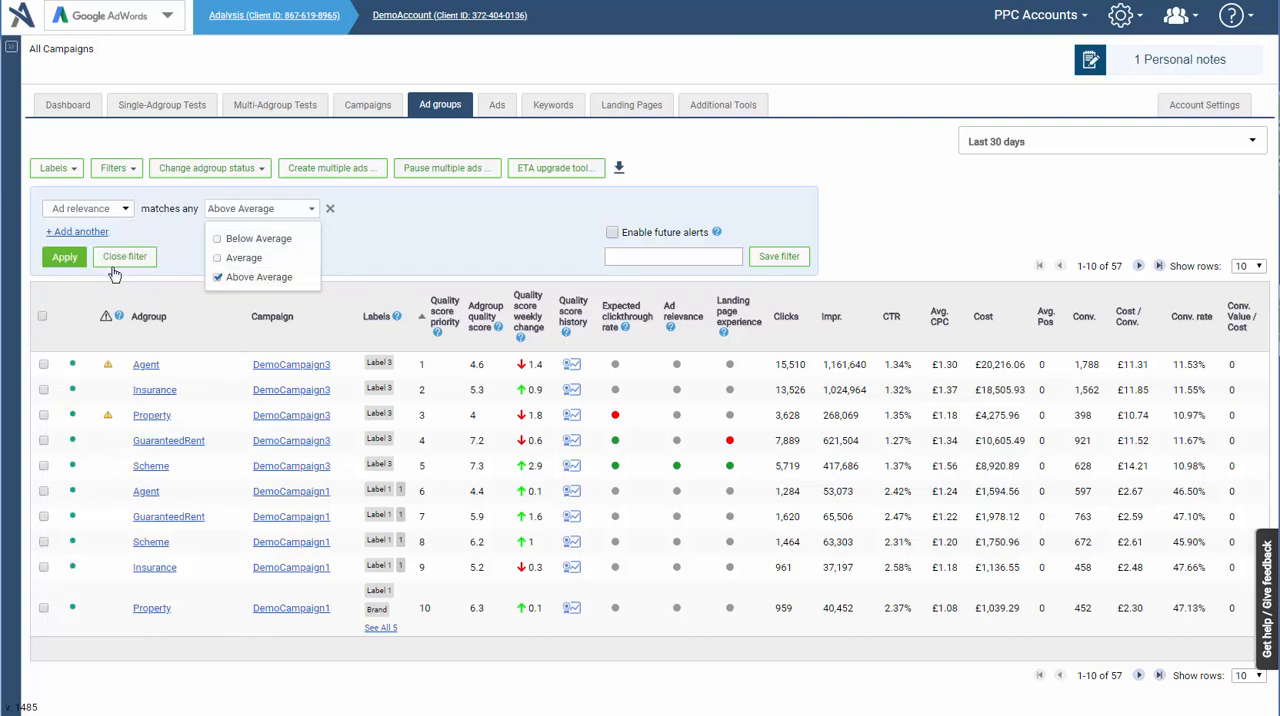
pyautogui.click(62, 258)
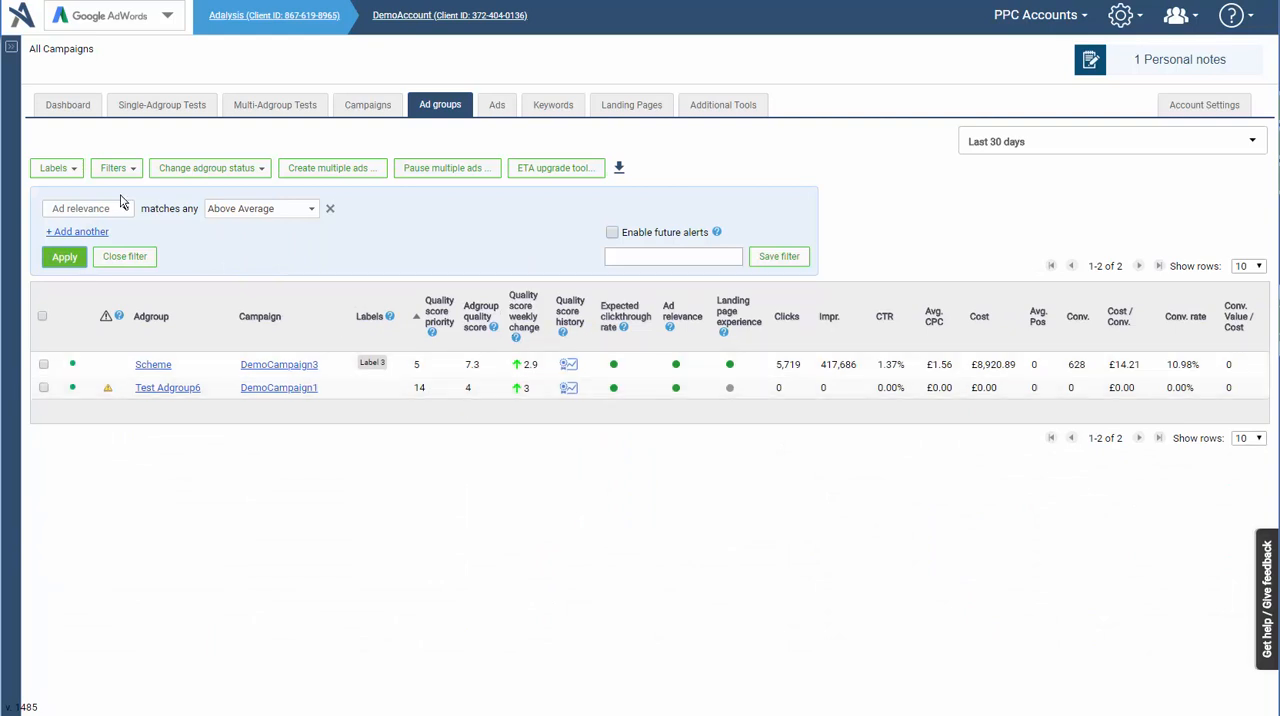
# - Switch the ad relevance filter to Below Average only, apply it, and close the filter
pyautogui.click(257, 206)
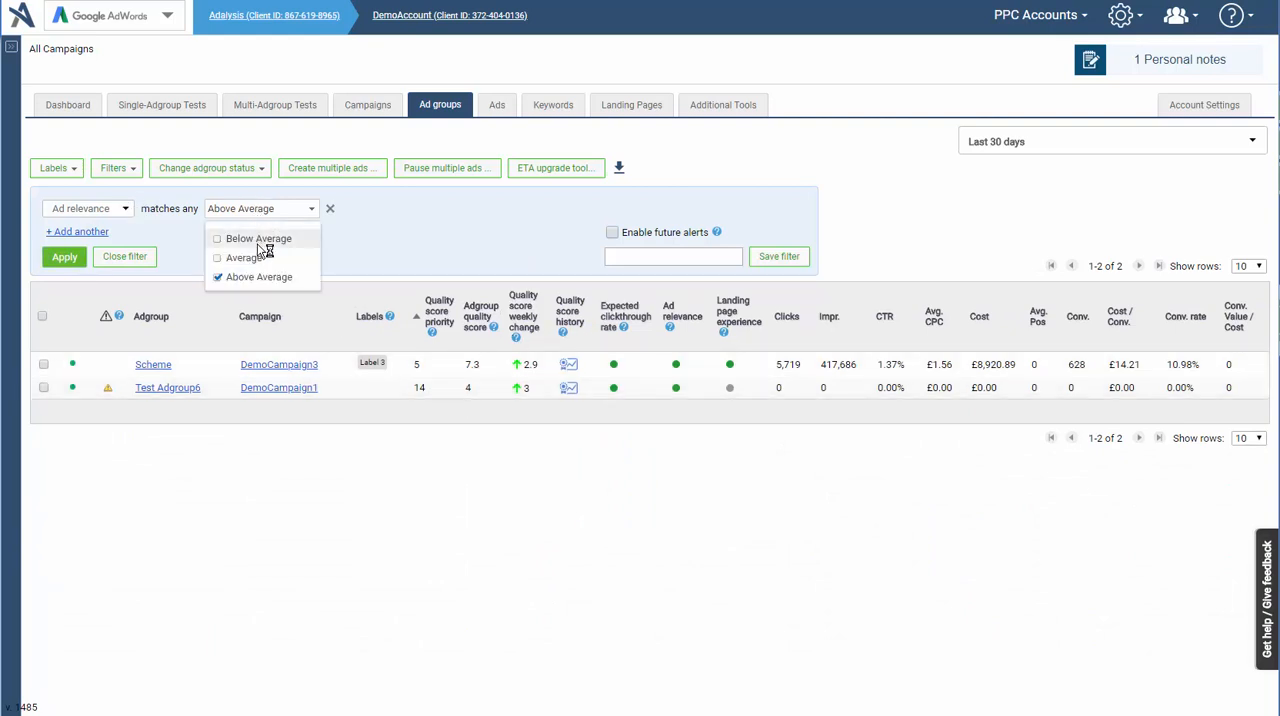
pyautogui.click(258, 239)
pyautogui.click(258, 277)
pyautogui.click(65, 258)
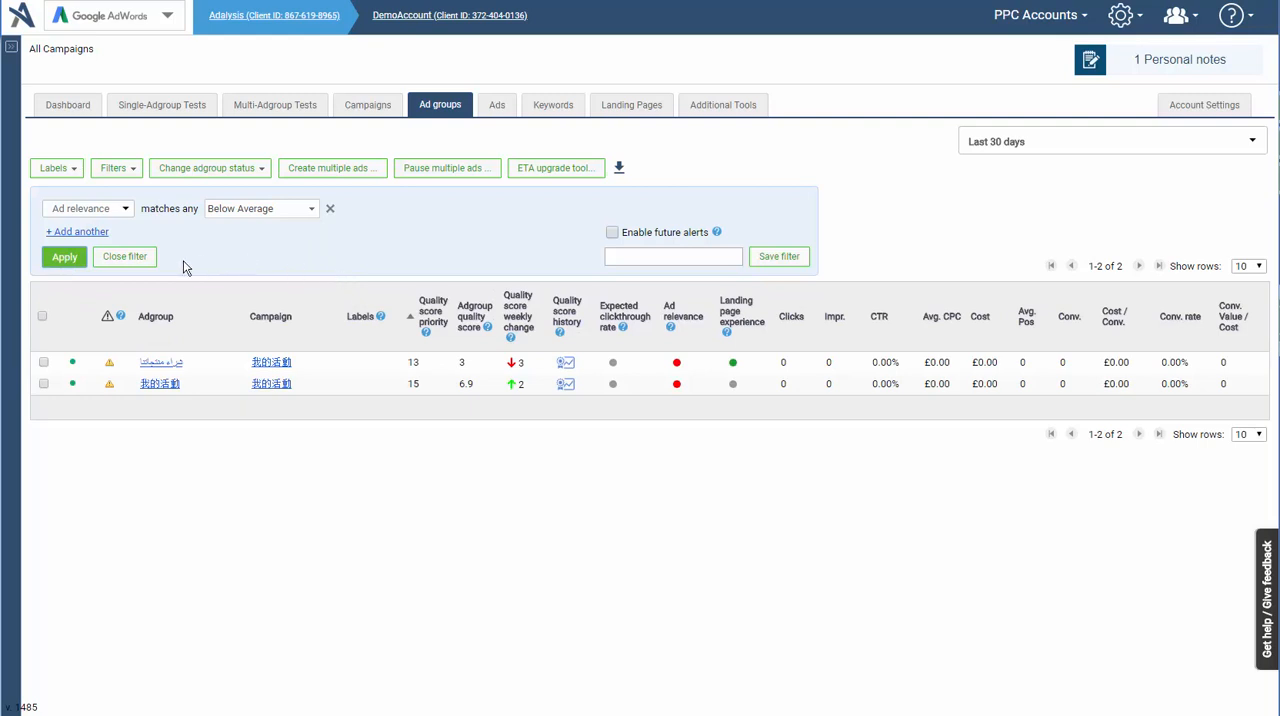
pyautogui.click(140, 259)
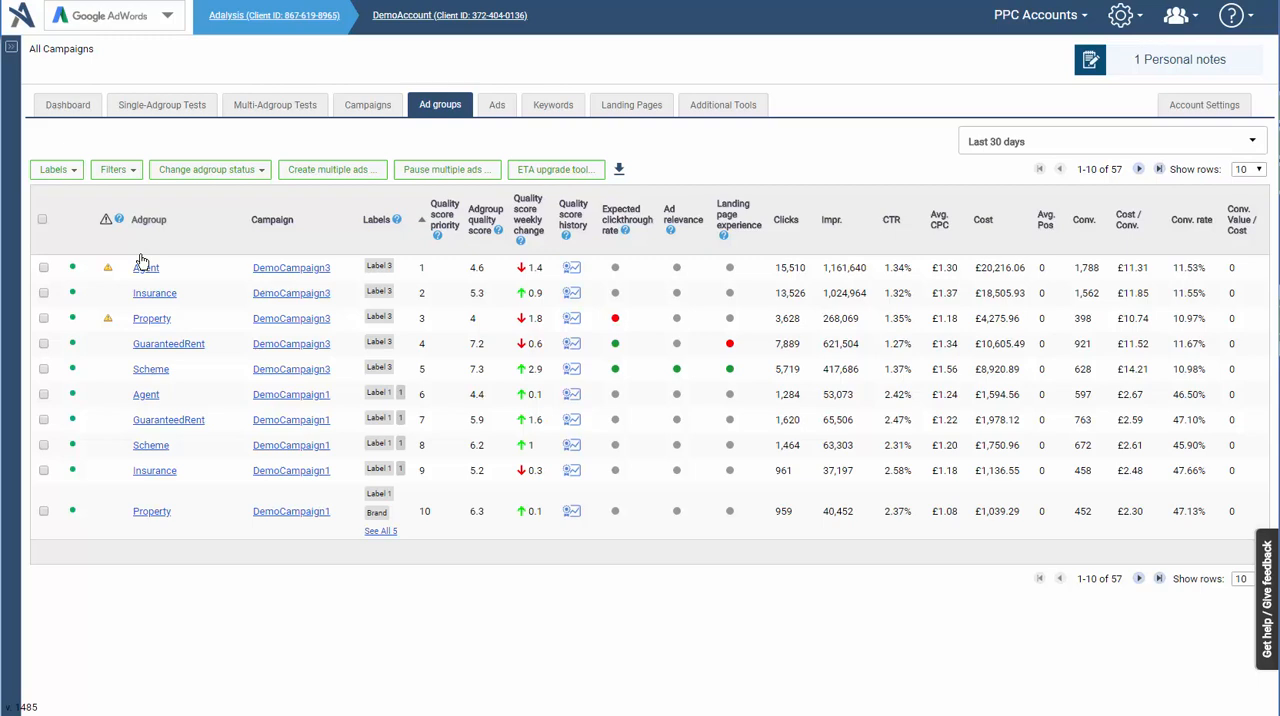
# - Start another adgroup filter and examine the conditions available for it
pyautogui.click(116, 170)
pyautogui.click(128, 180)
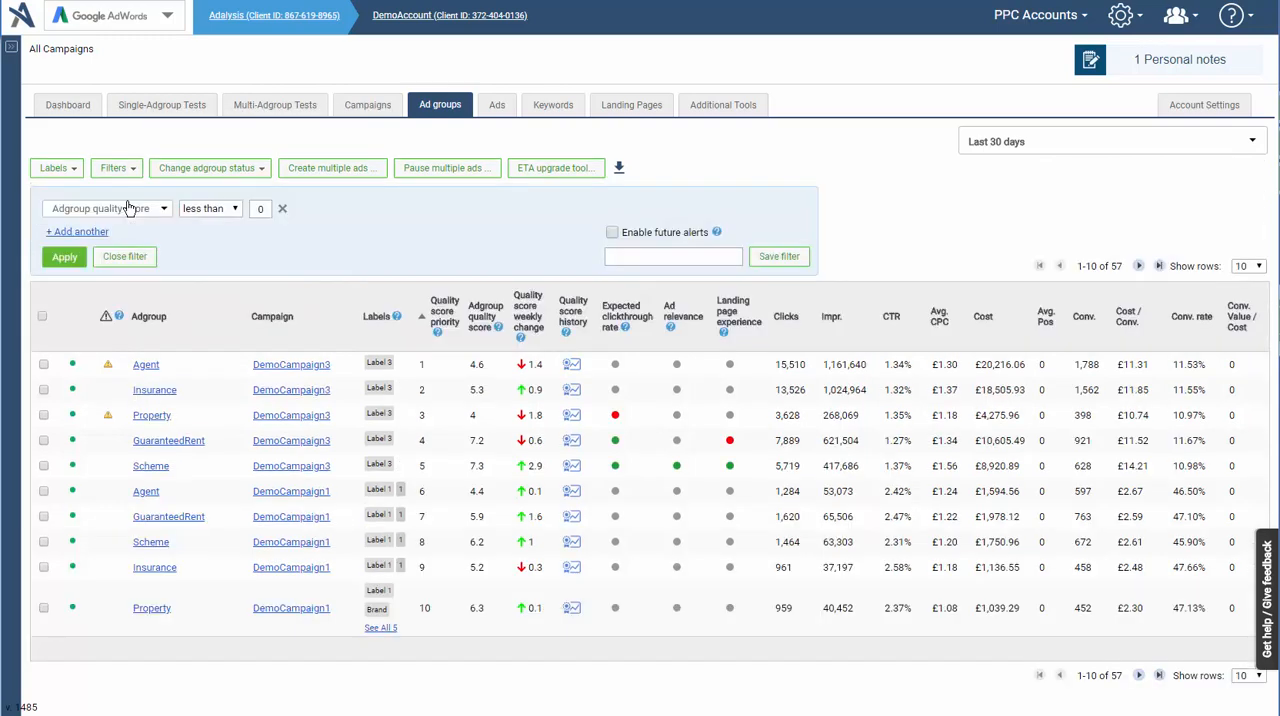
pyautogui.click(126, 210)
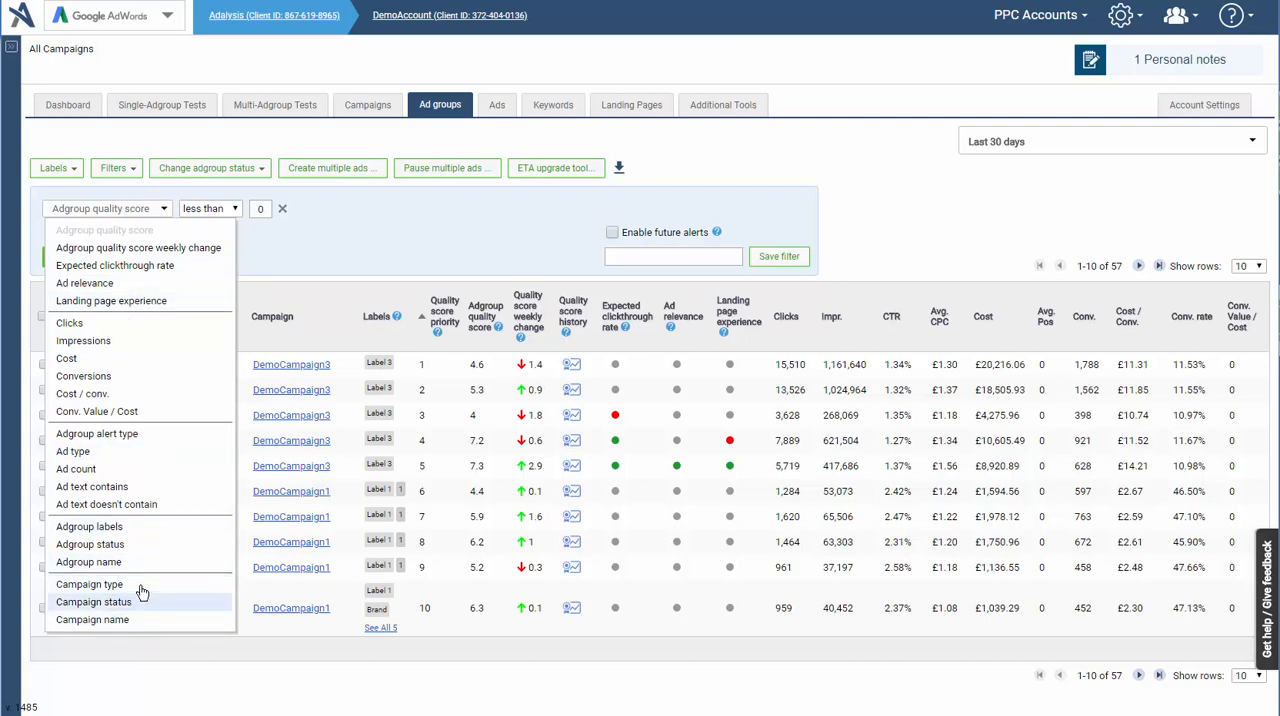
pyautogui.click(482, 254)
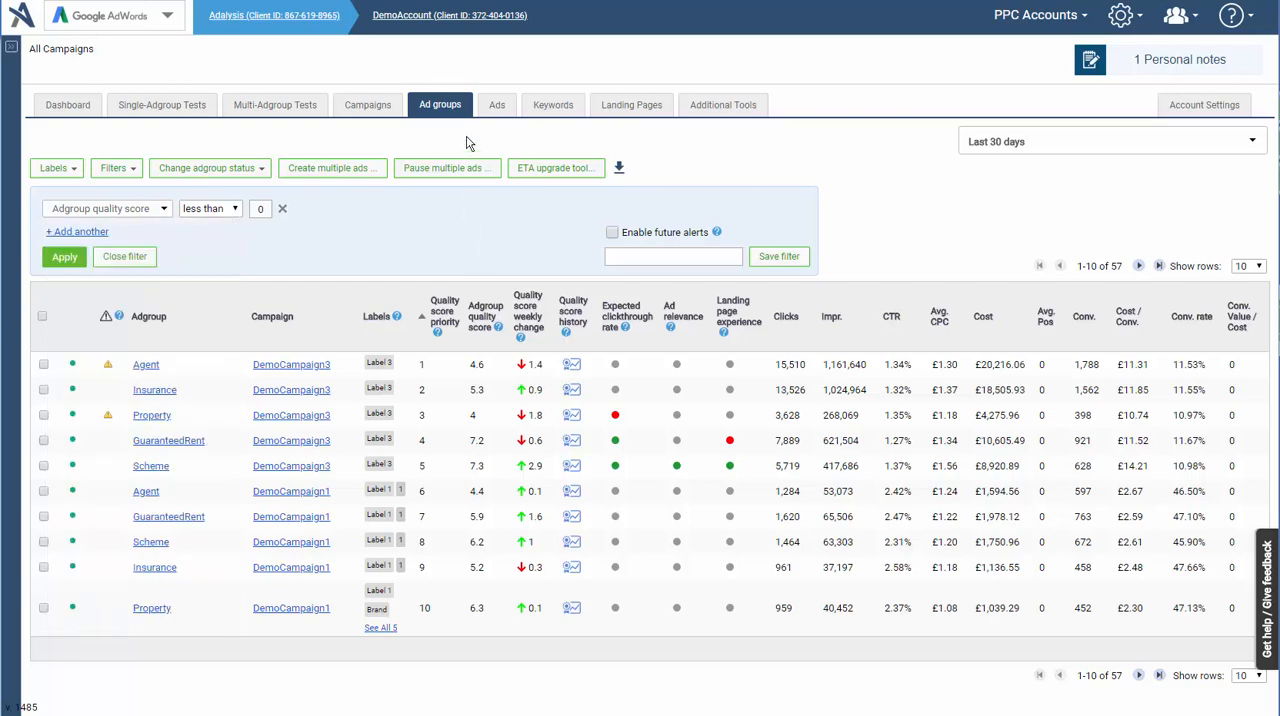
# - Look over the quality score columns for keywords, ad groups and campaigns
pyautogui.click(552, 108)
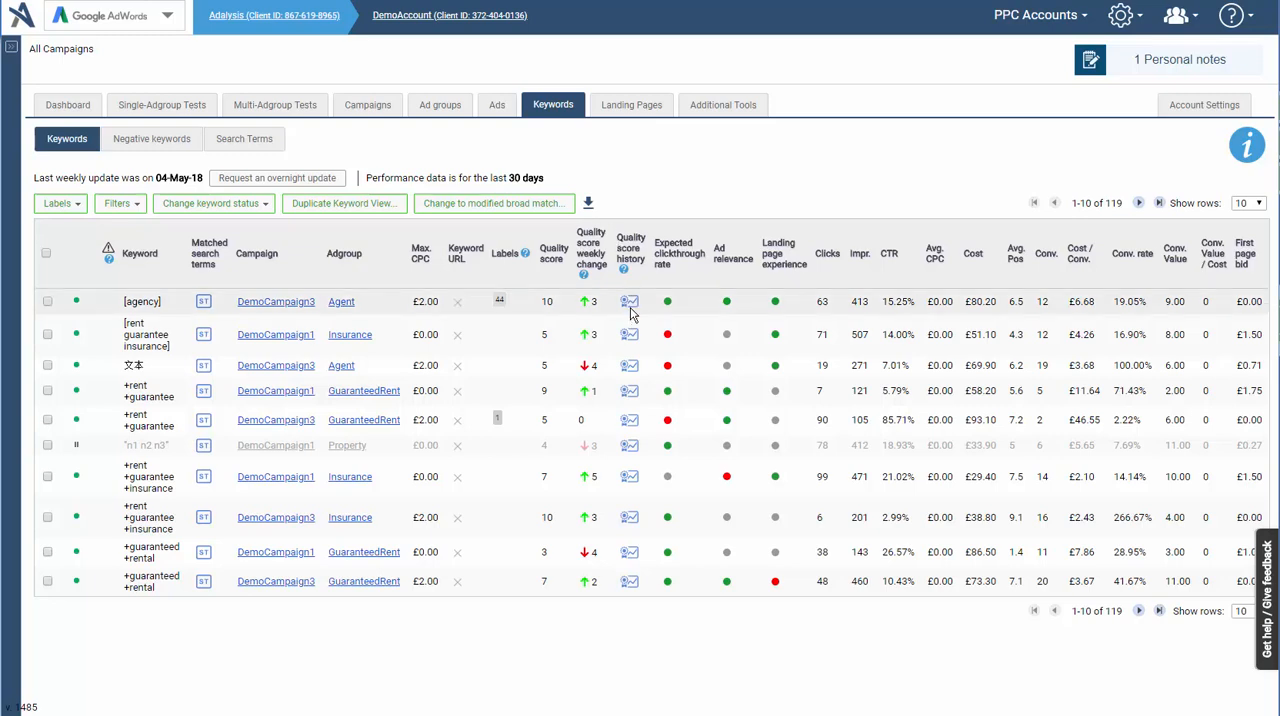
pyautogui.click(436, 108)
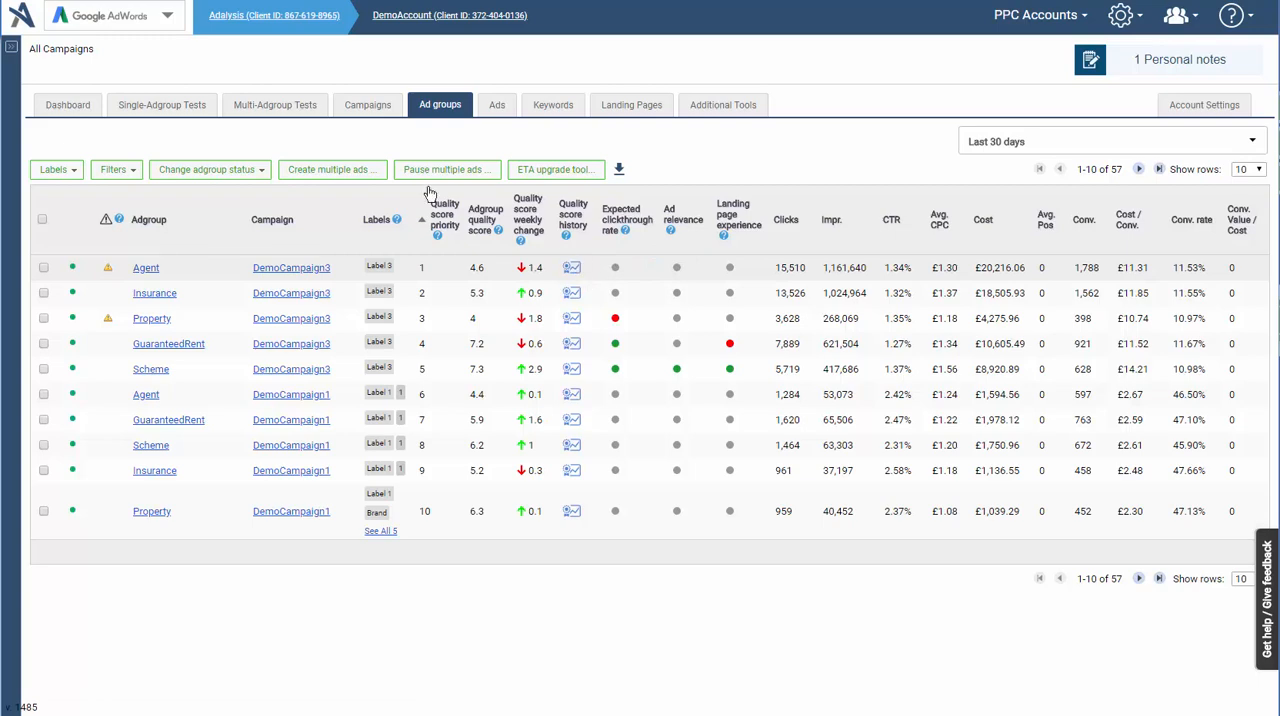
pyautogui.click(365, 105)
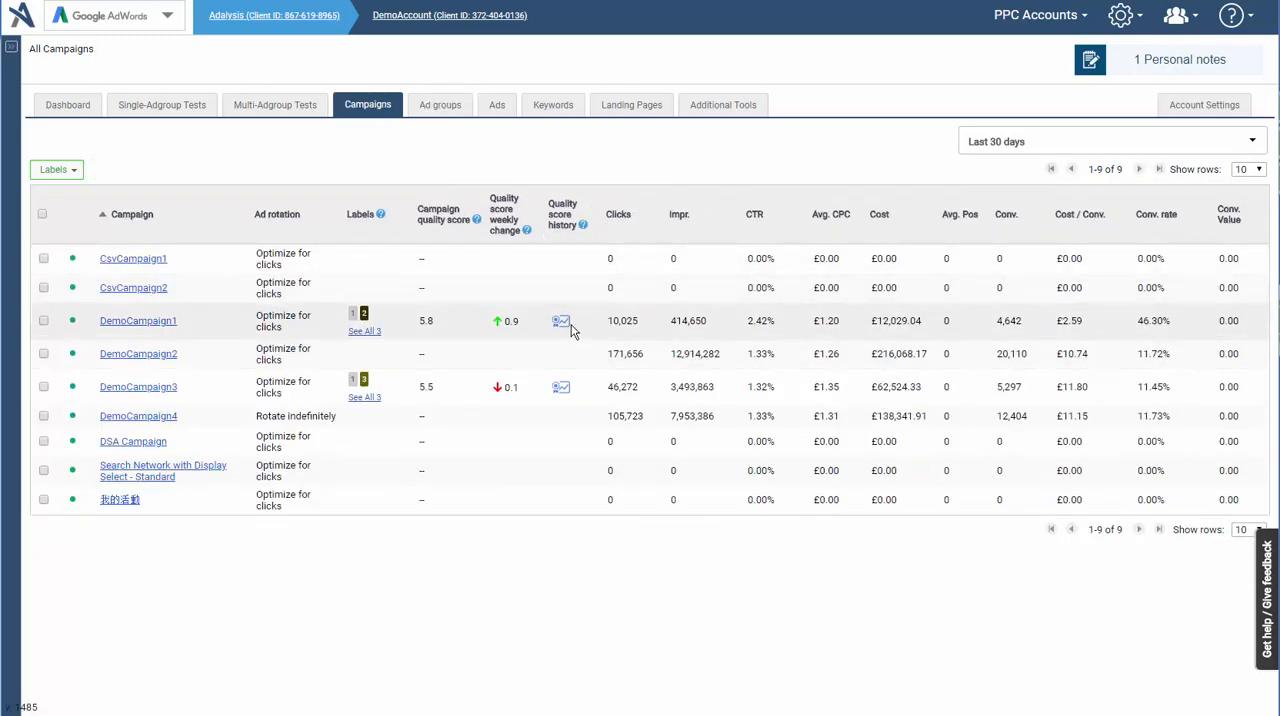
# - Return to the keyword list and view the quality score history of the [agency] keyword
pyautogui.click(556, 112)
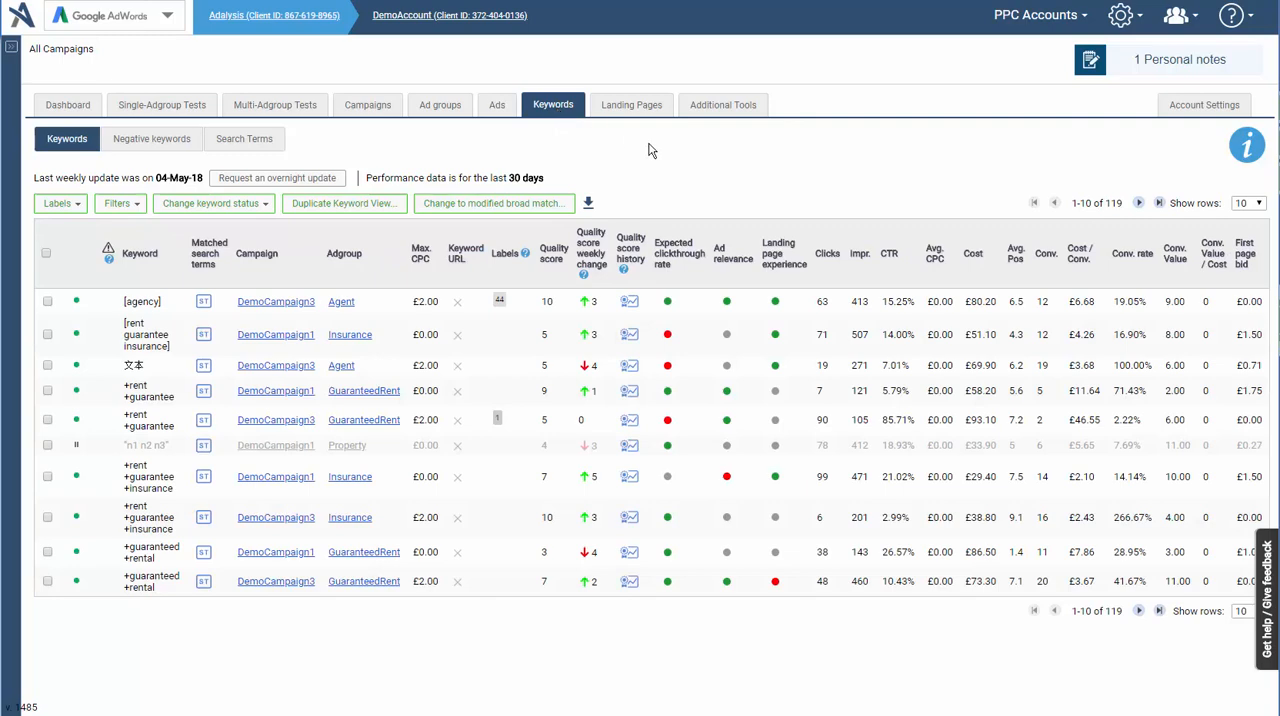
pyautogui.click(629, 301)
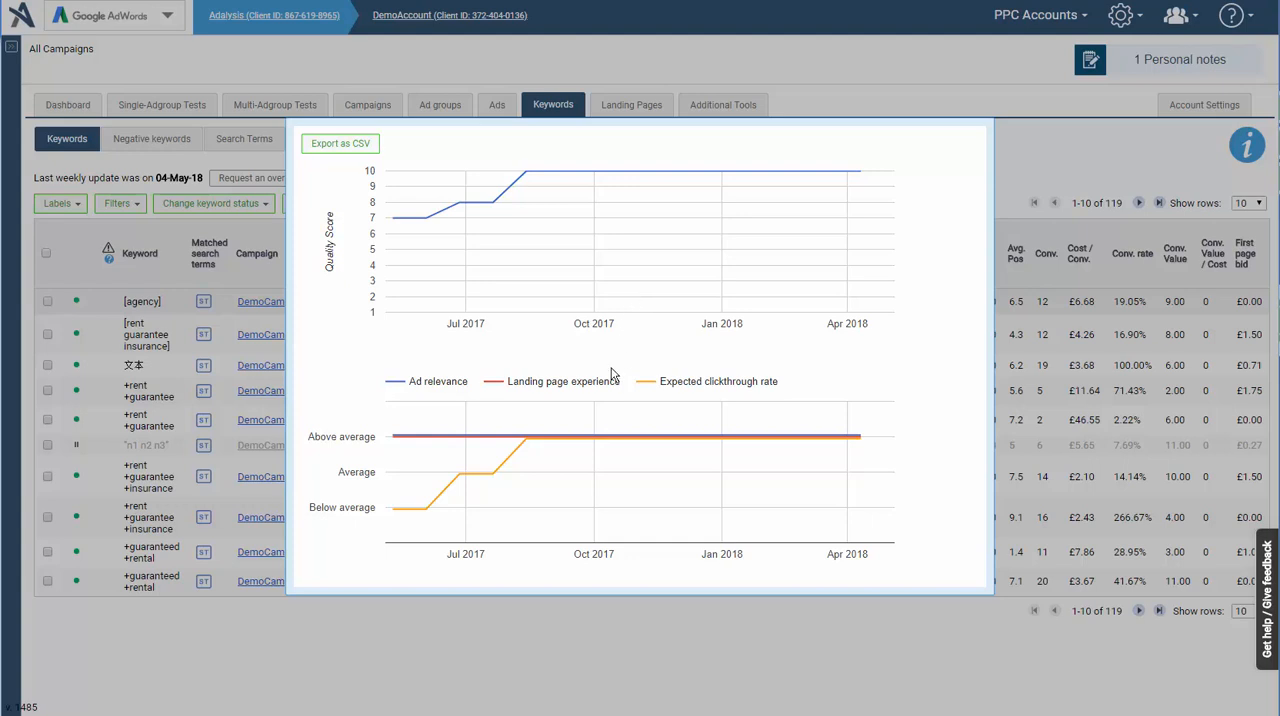
# - Inspect the July 2017 expected clickthrough rate point in the [agency] keyword's quality score history and close the chart
pyautogui.moveTo(498, 476)
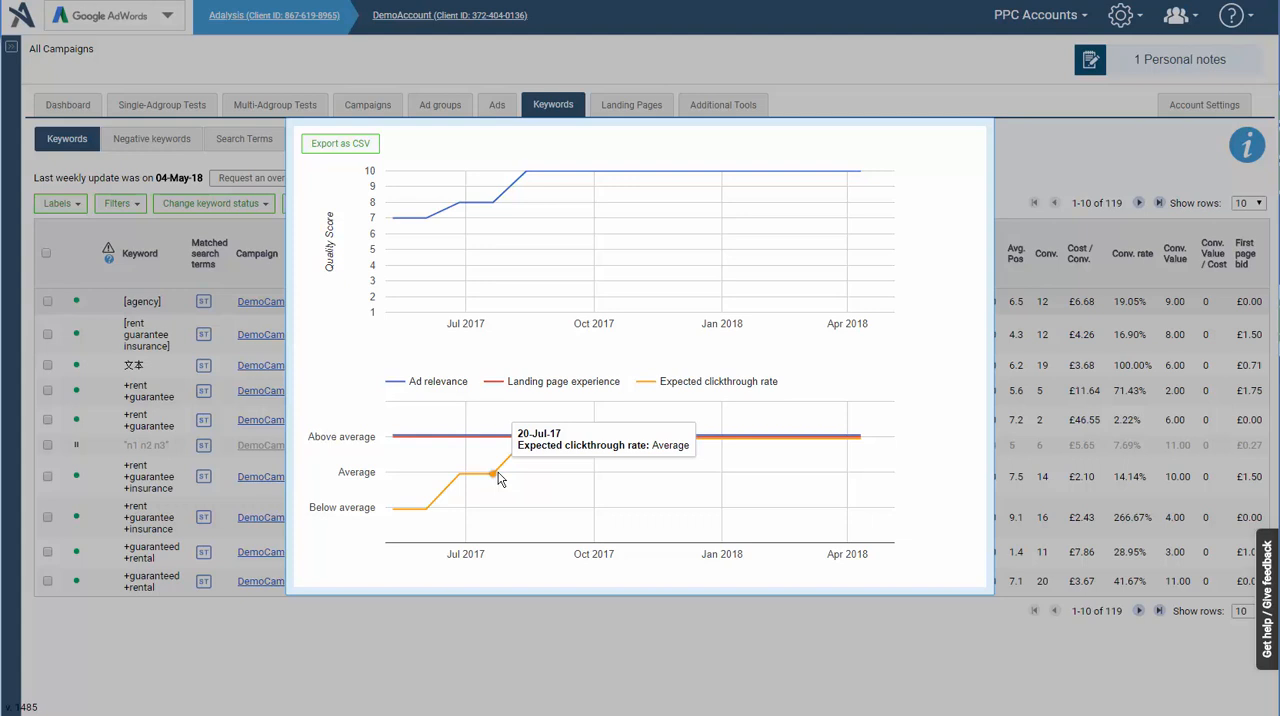
pyautogui.click(495, 645)
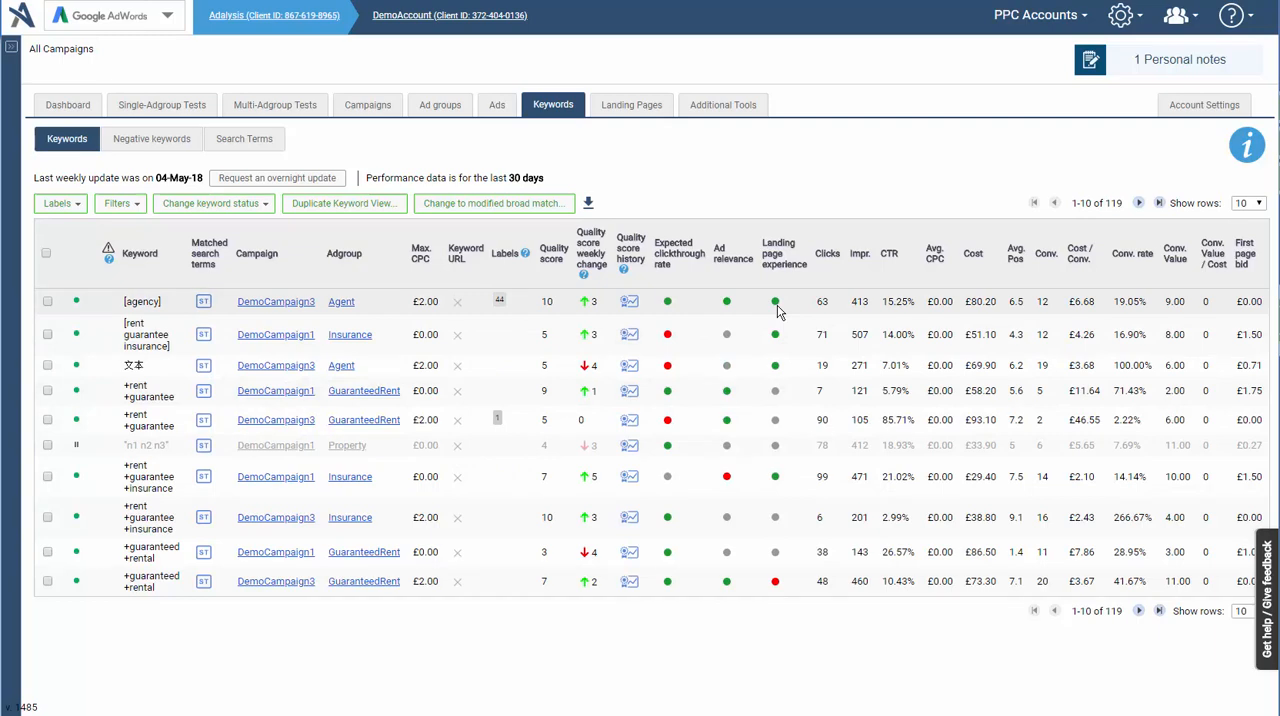
pyautogui.click(638, 108)
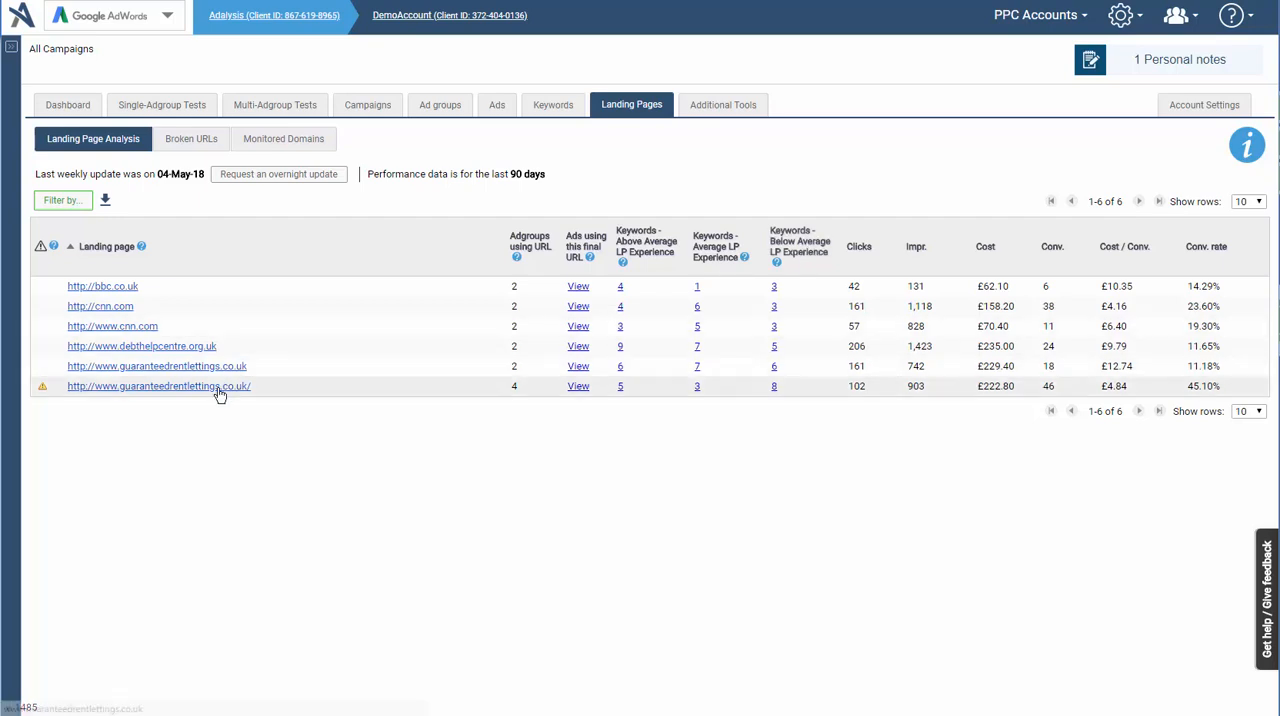
pyautogui.moveTo(47, 394)
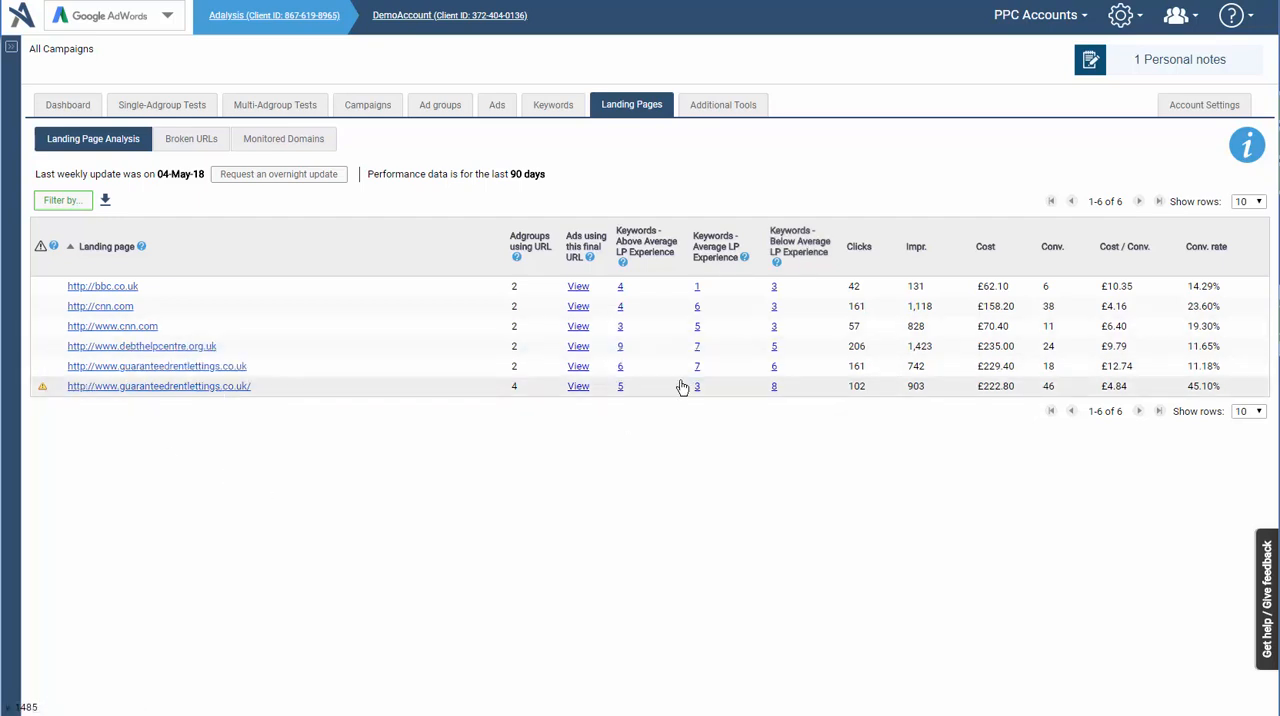
pyautogui.click(777, 397)
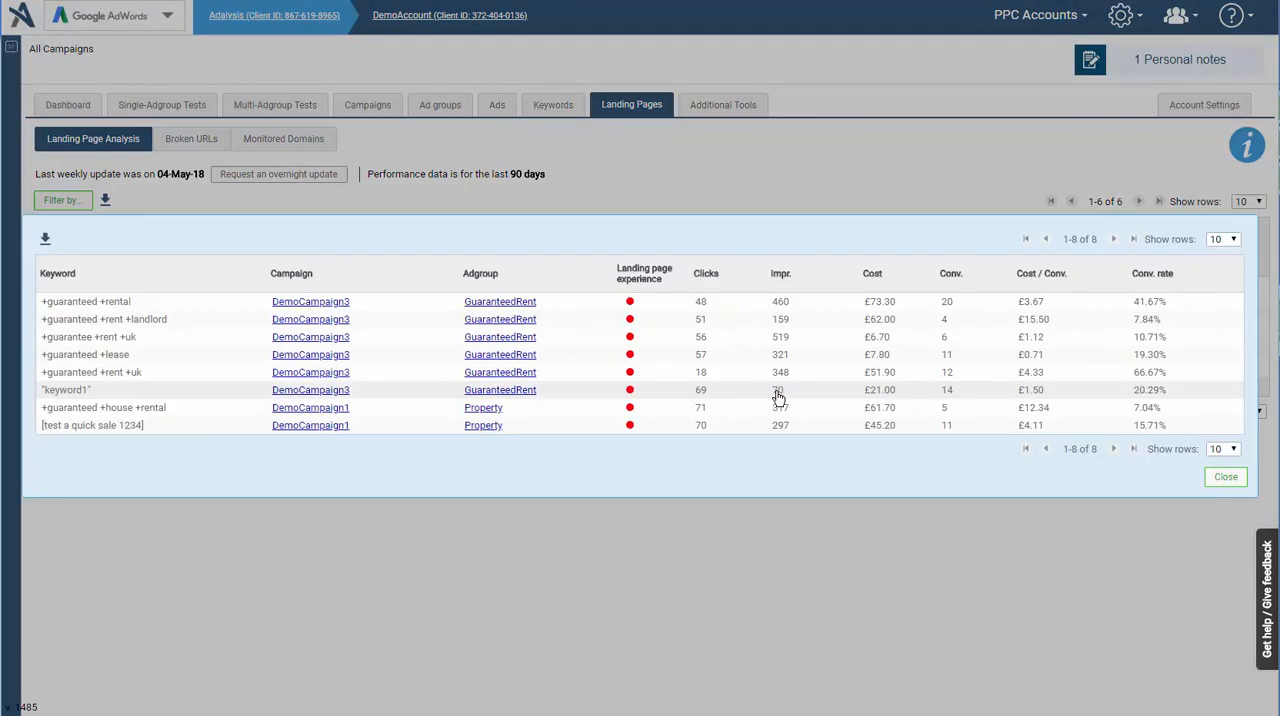
pyautogui.click(661, 550)
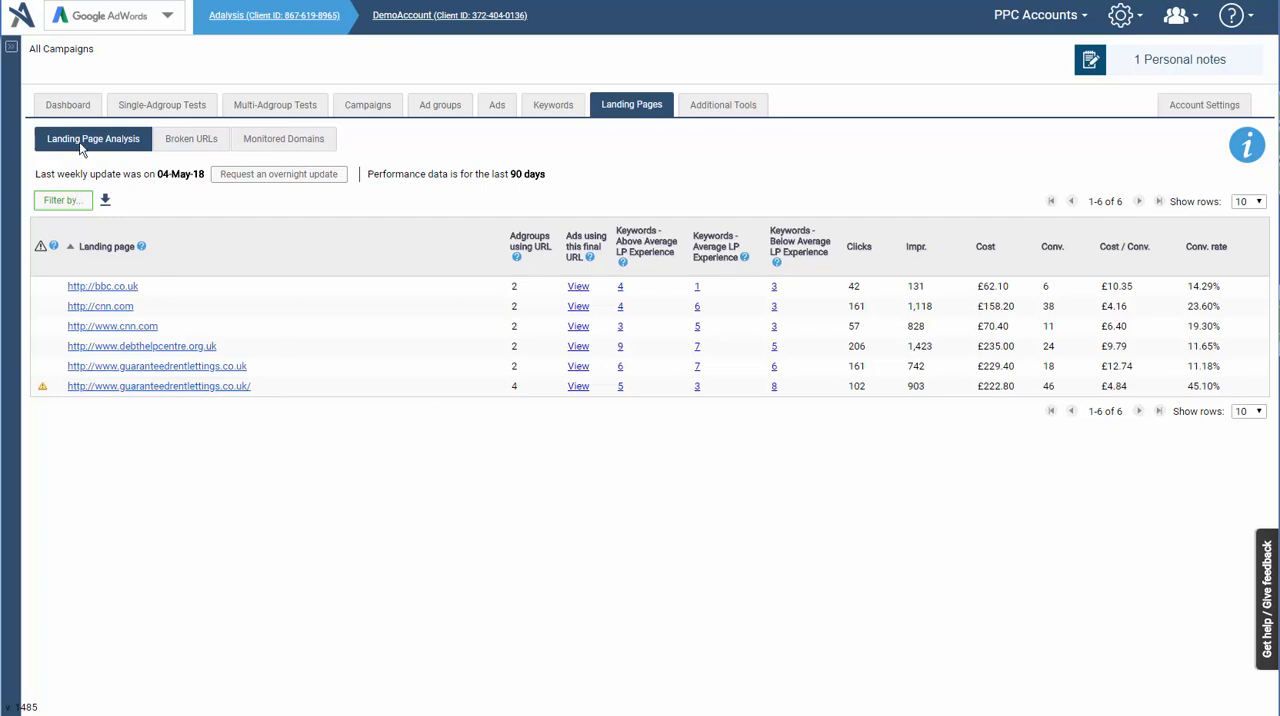
# - Expand the Quality Score alerts on the account dashboard and open the quality score analysis
pyautogui.click(86, 108)
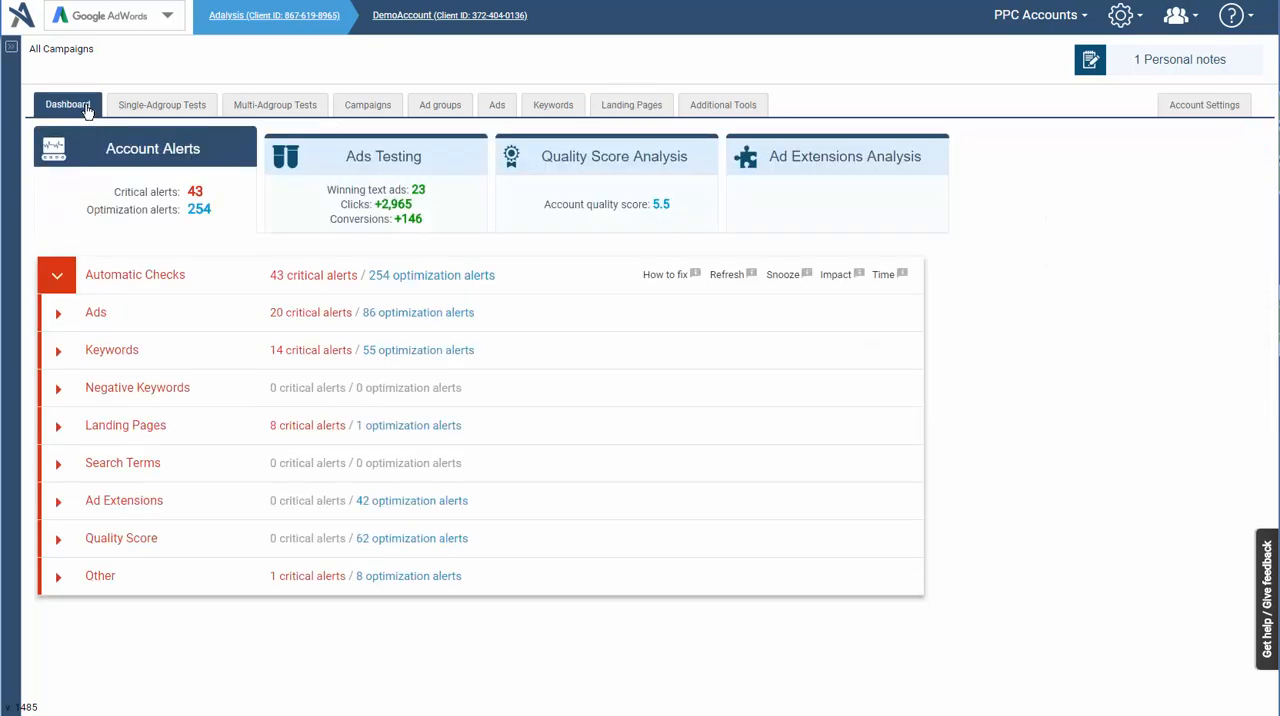
pyautogui.click(124, 539)
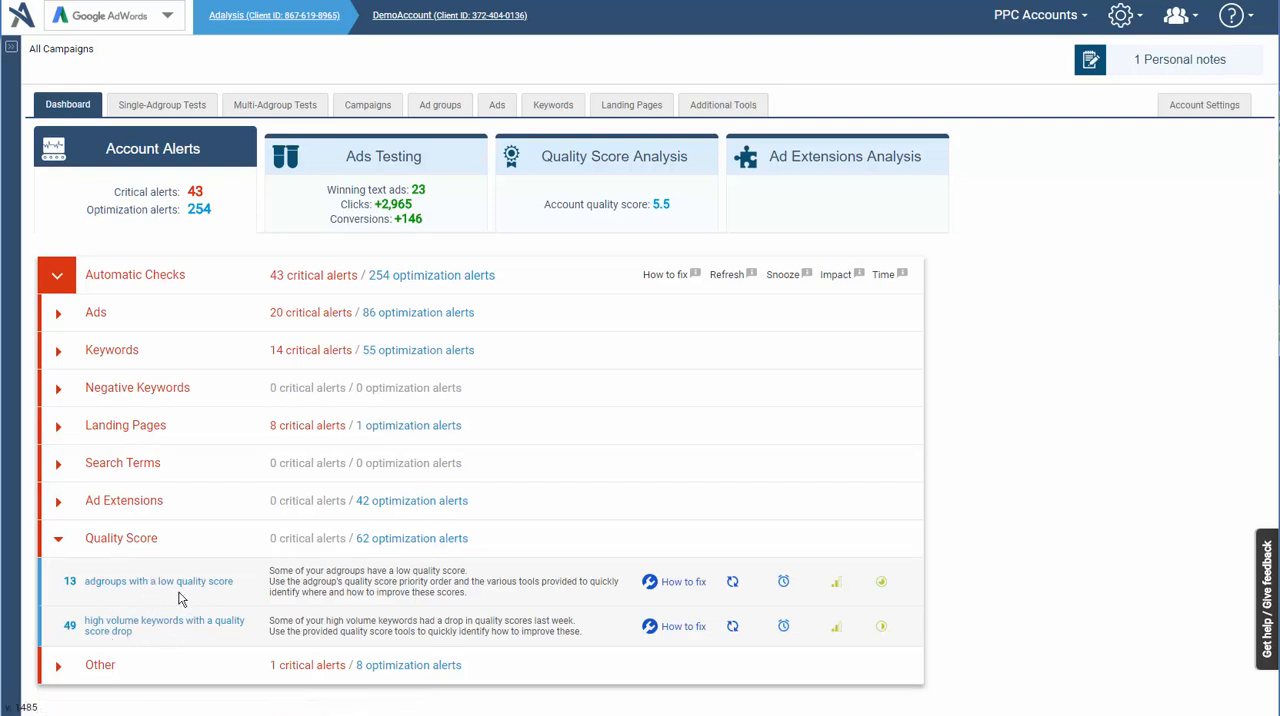
pyautogui.click(584, 172)
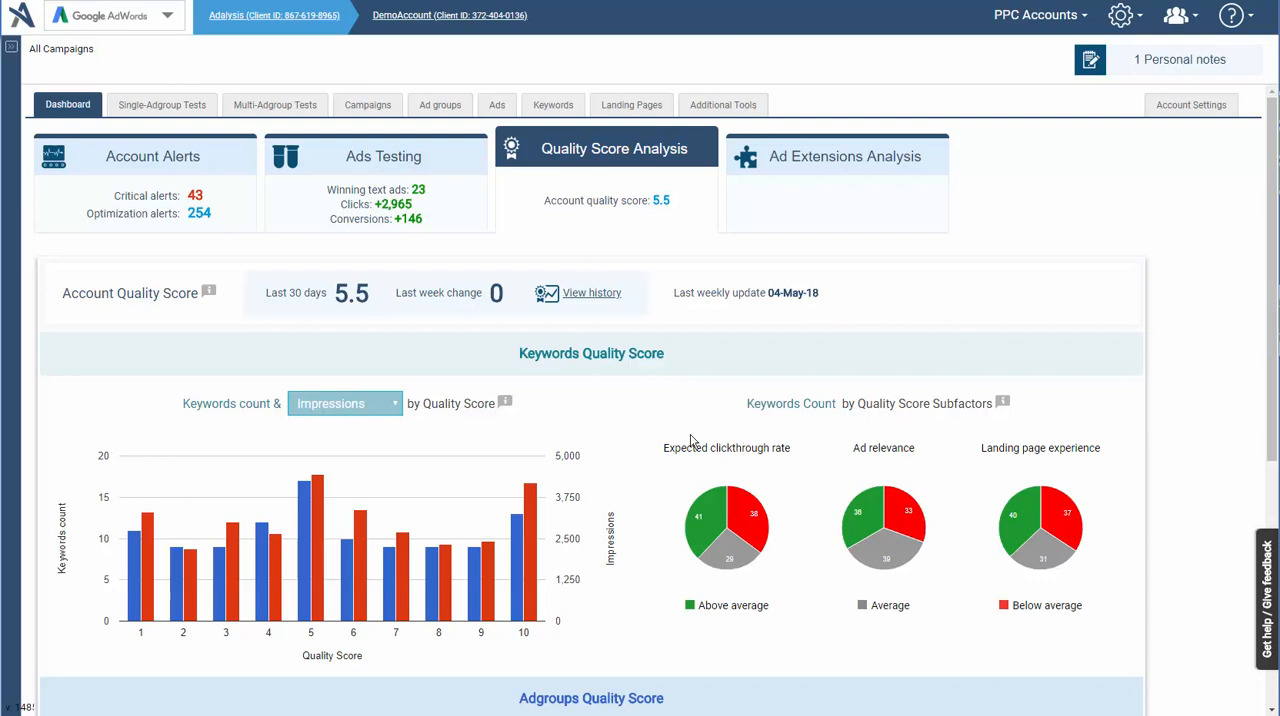
# - Compare the keyword count by quality score with Clicks and with CTR in the chart
pyautogui.click(347, 405)
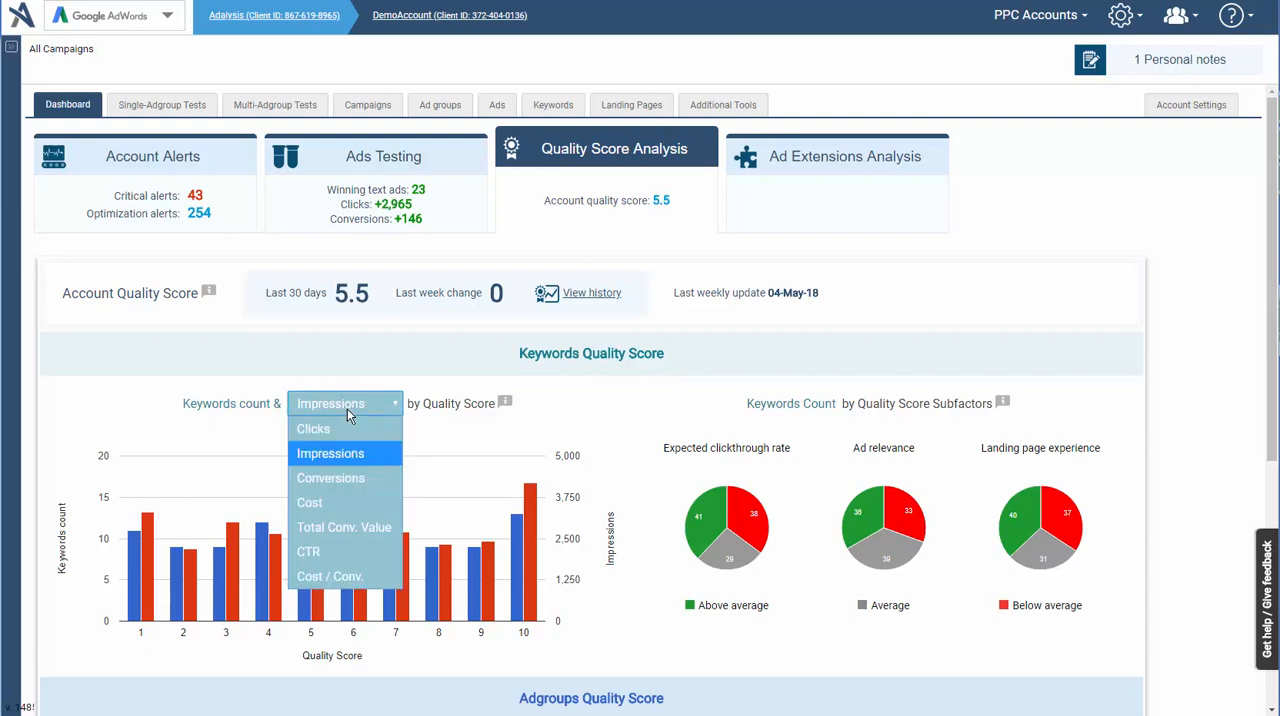
pyautogui.click(347, 429)
pyautogui.click(347, 405)
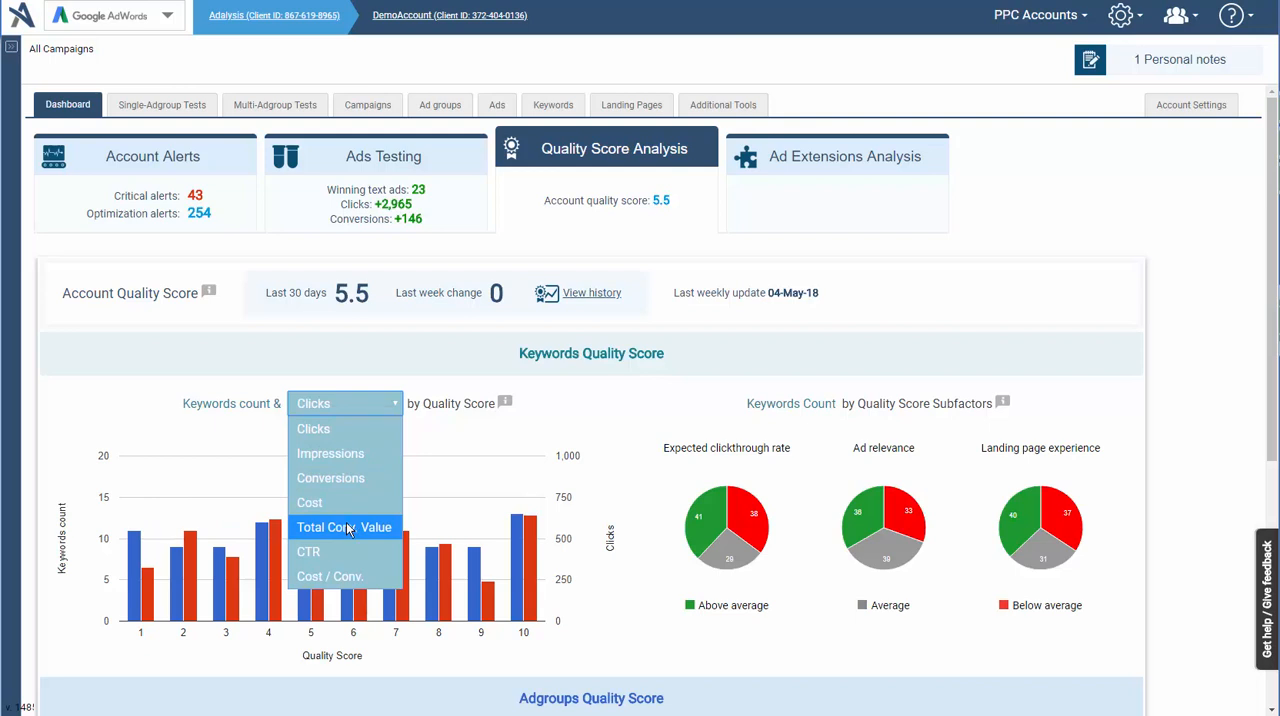
pyautogui.click(348, 553)
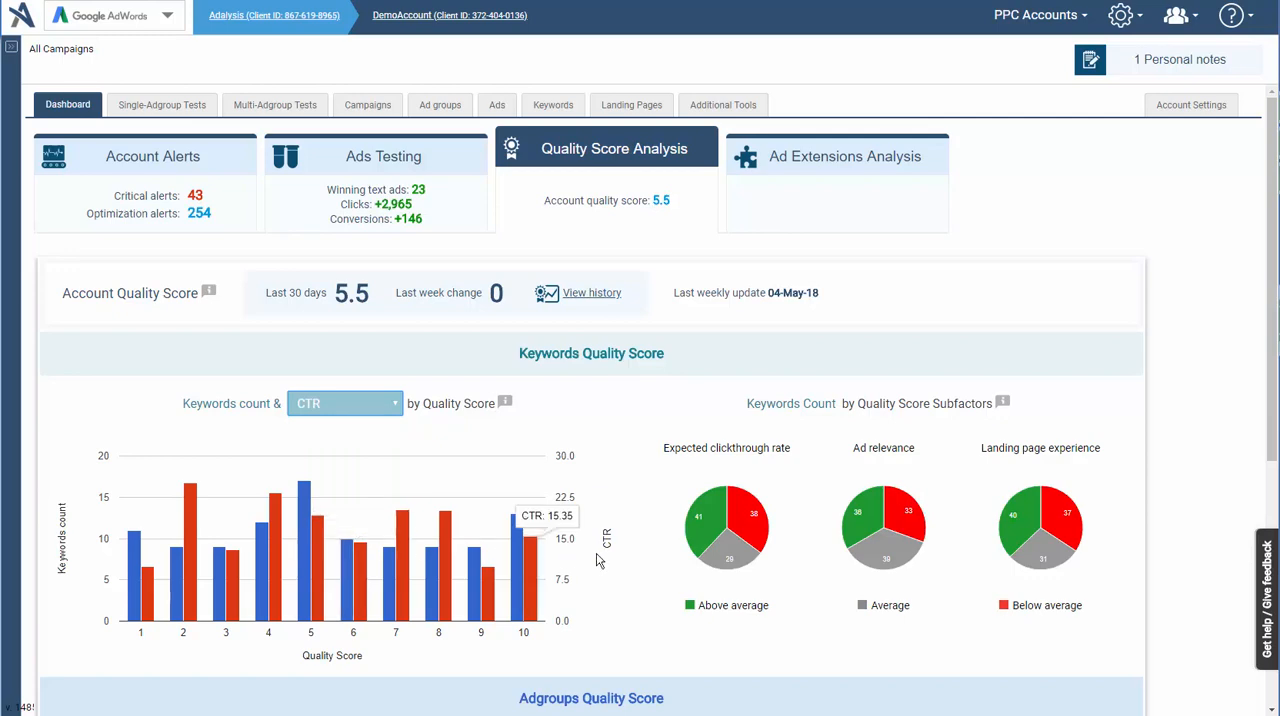
# - Review the adgroup quality score charts and open the adgroup analysis from the improvement priority section
pyautogui.scroll(-3, 597, 561)
pyautogui.scroll(-2, 597, 561)
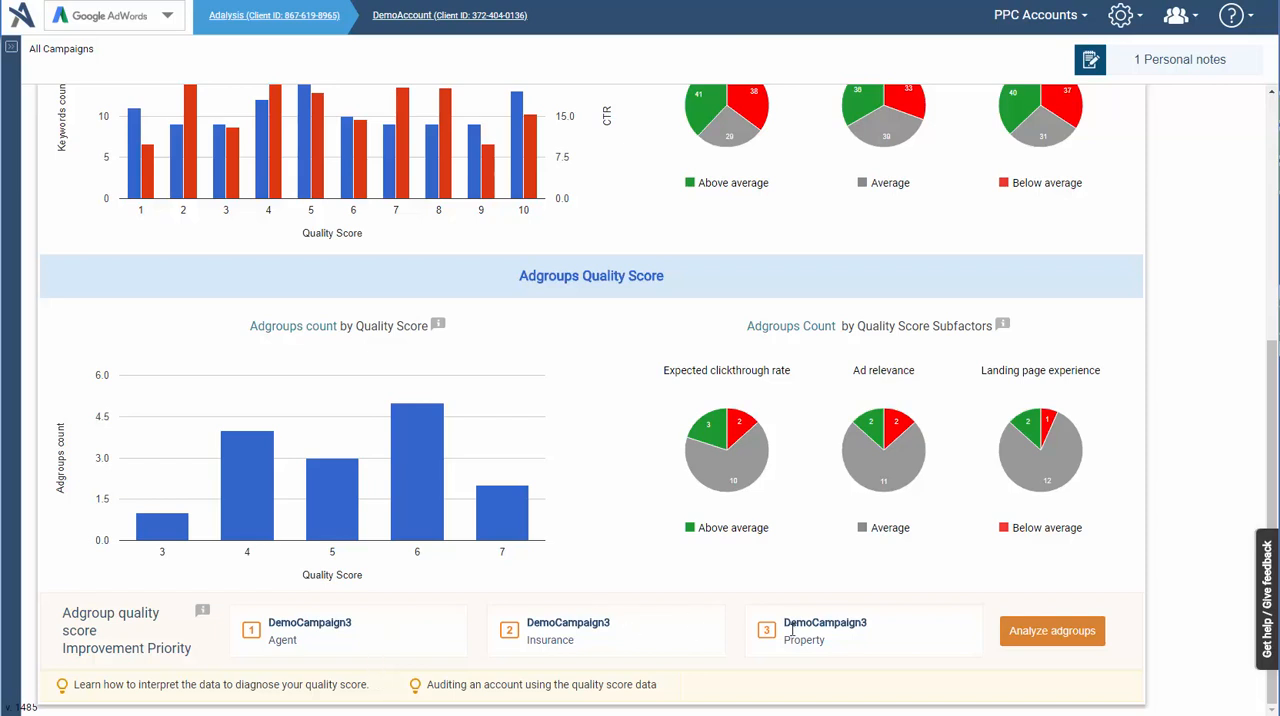
pyautogui.click(1013, 620)
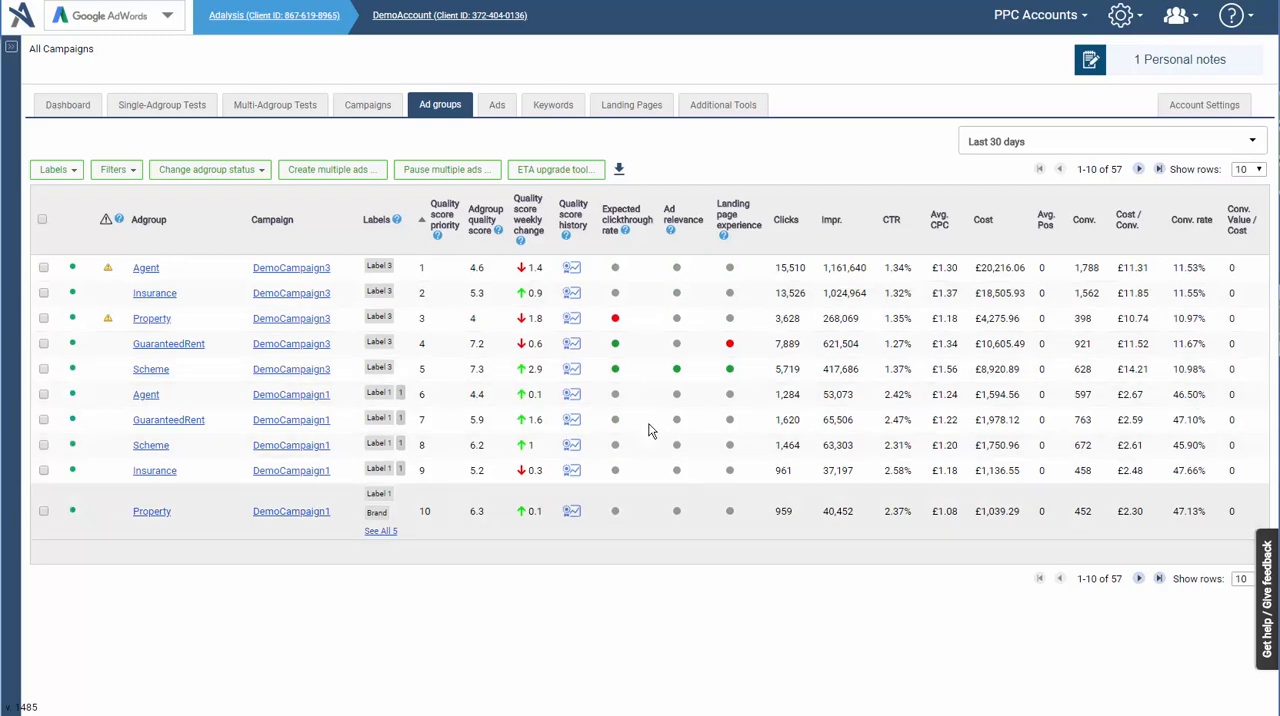
# - View the quality score history of the [agency] keyword in the keyword list and close it
pyautogui.click(548, 110)
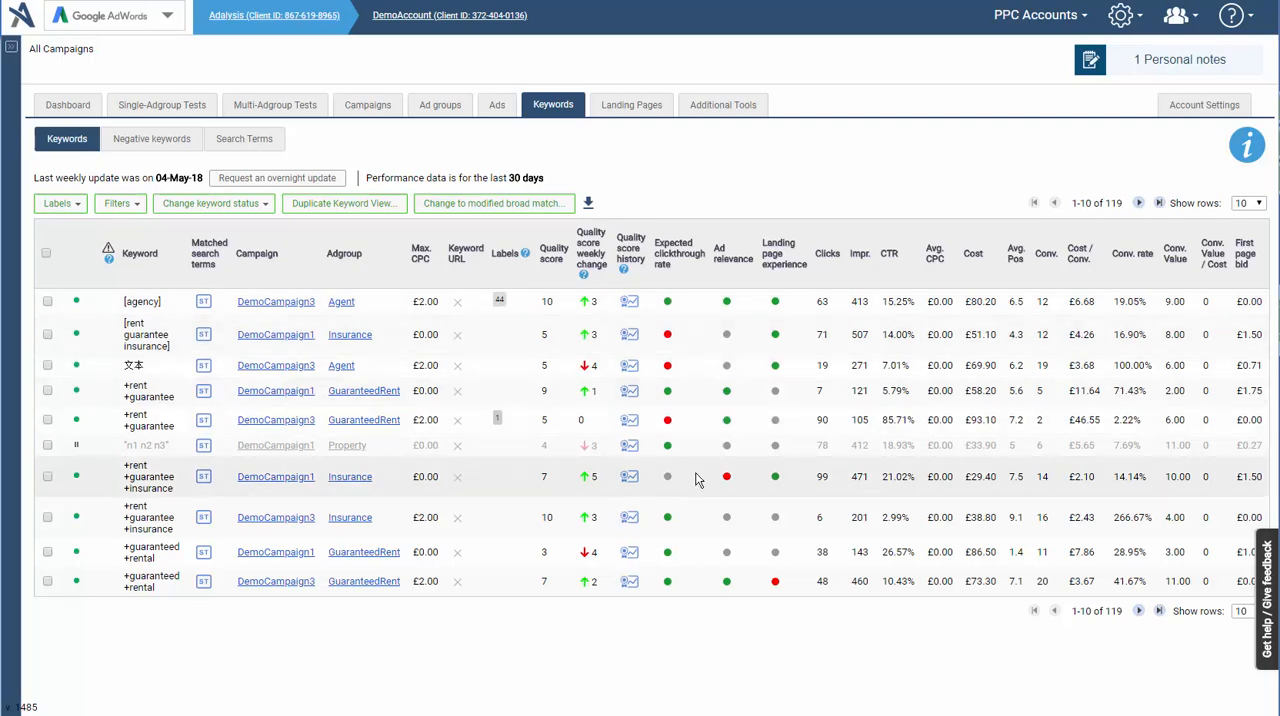
pyautogui.click(630, 303)
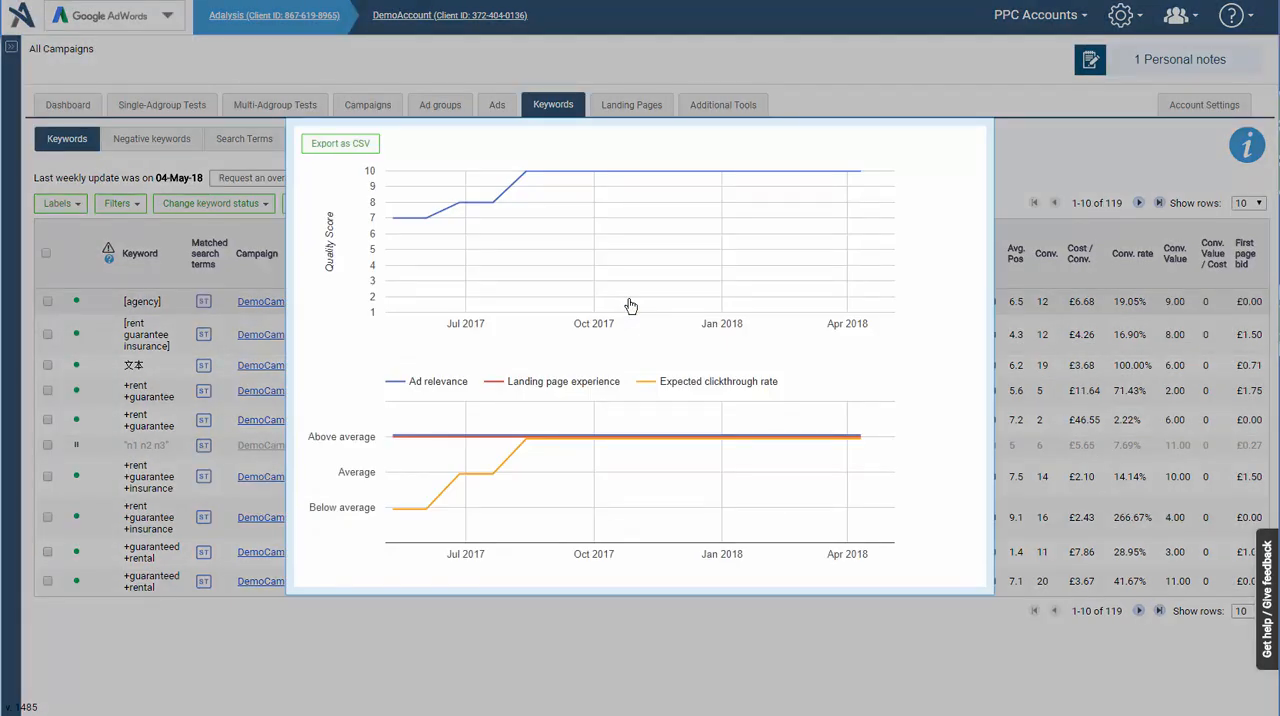
pyautogui.click(617, 612)
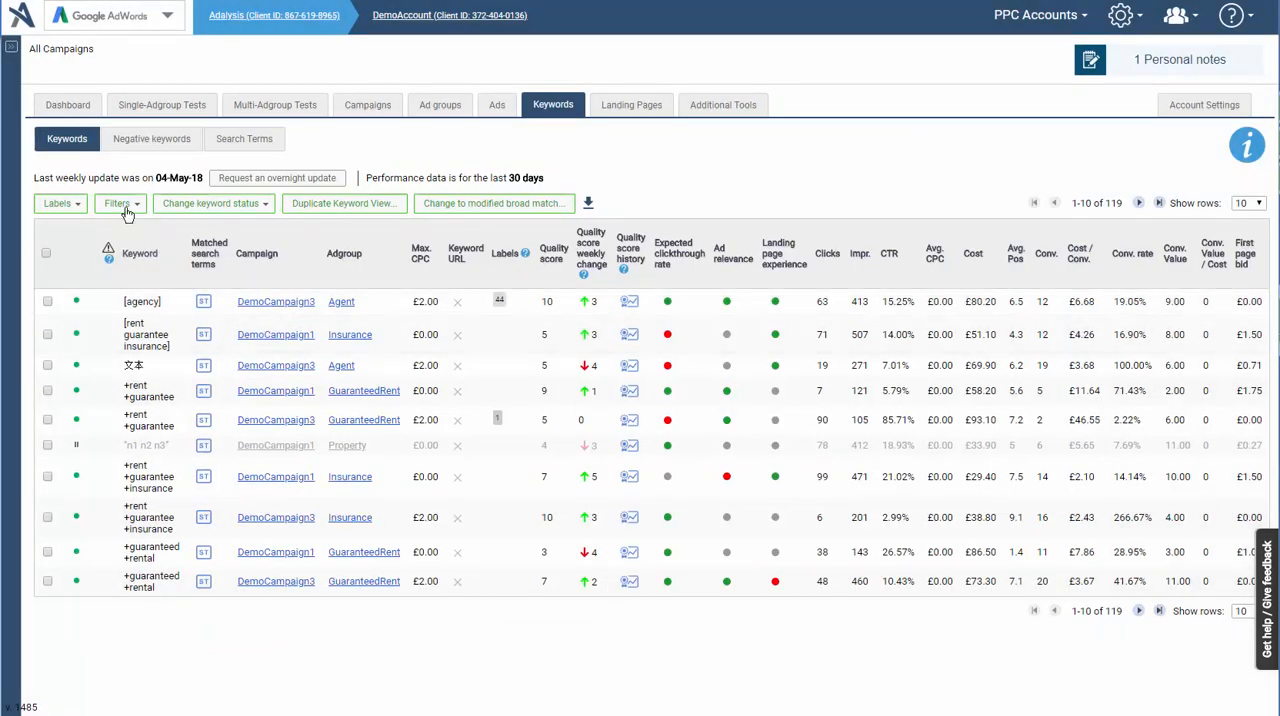
# - Review the dashboard's Quality Score alerts again and switch to the quality score analysis
pyautogui.click(70, 106)
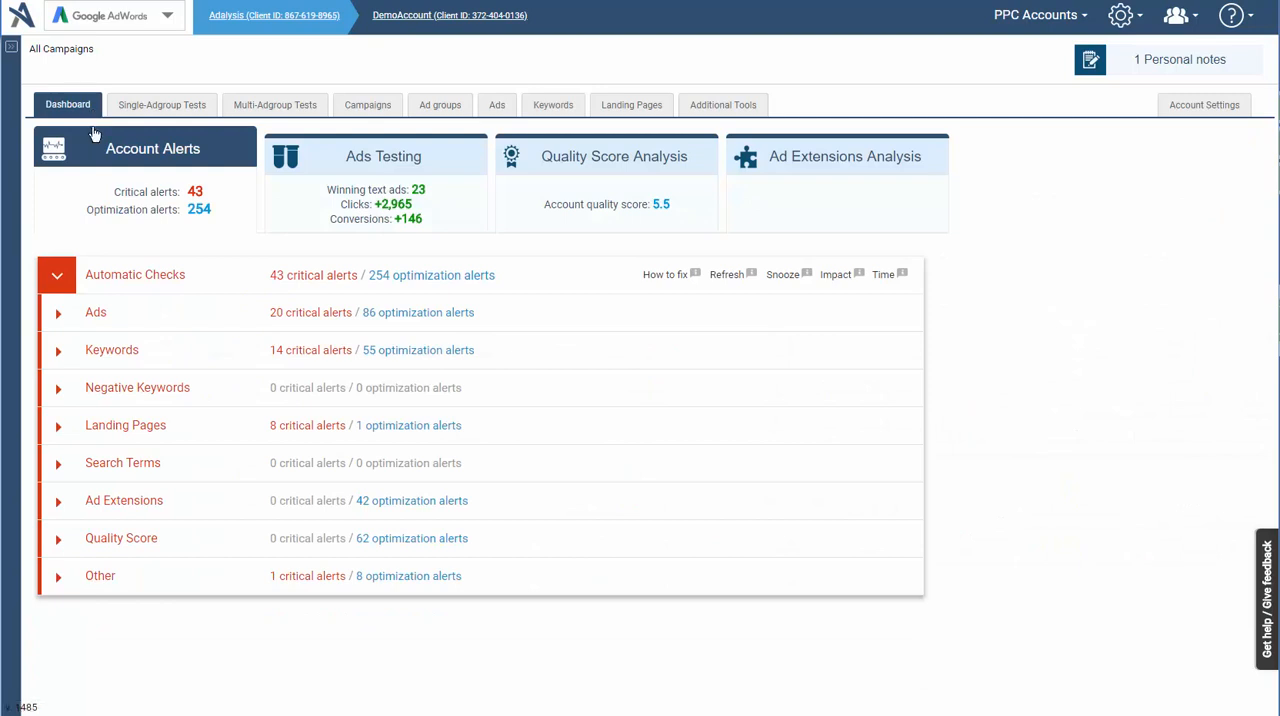
pyautogui.click(121, 540)
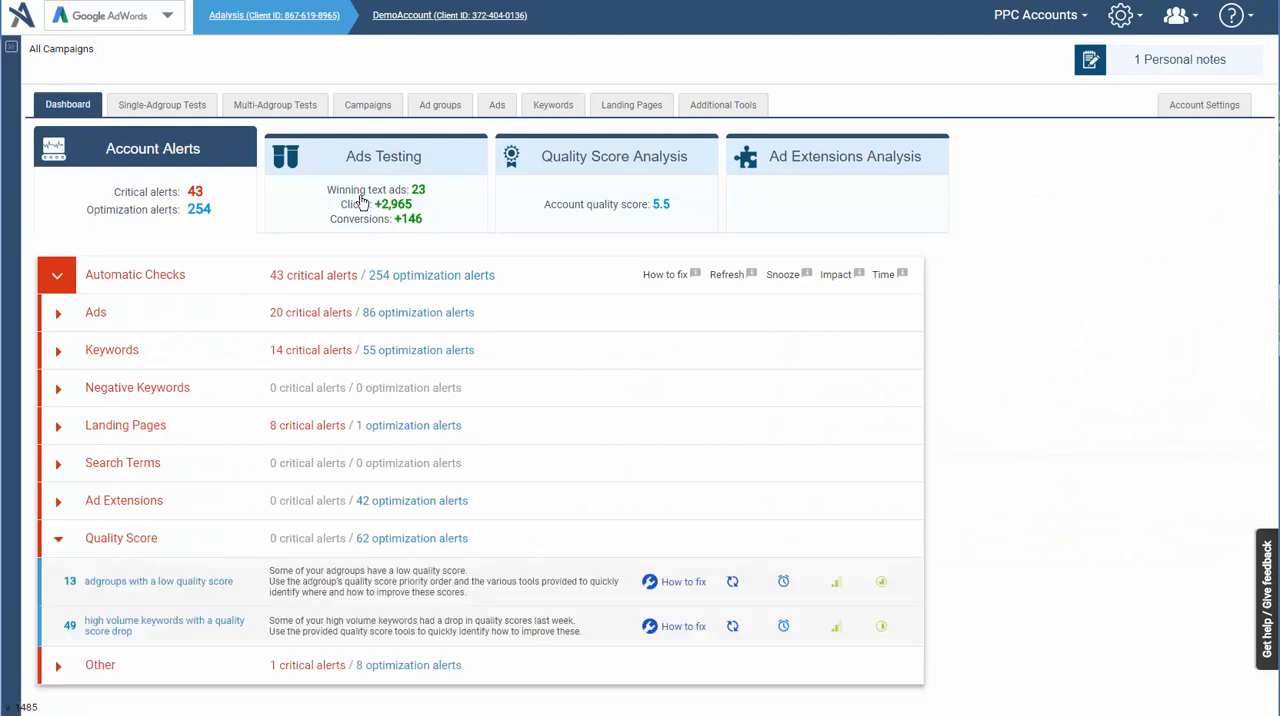
pyautogui.click(540, 179)
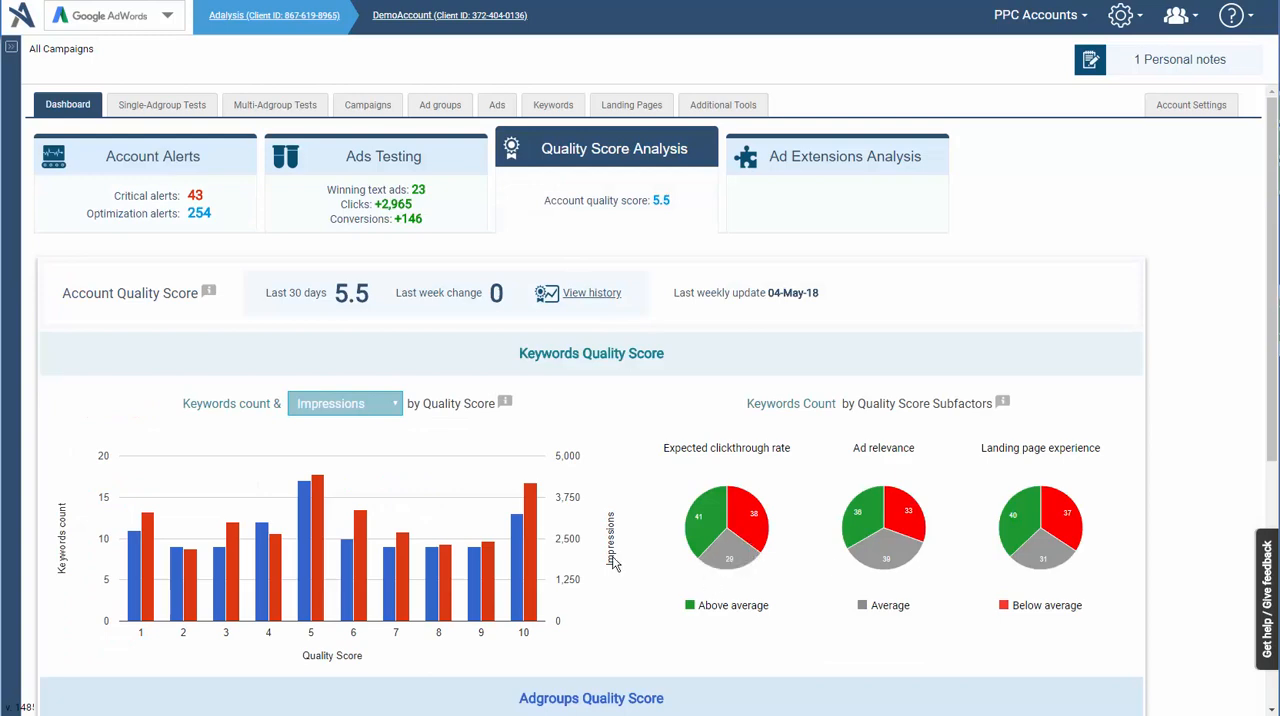
# - Set up a new adgroup filter with expected clickthrough rate matching Below Average
pyautogui.click(462, 112)
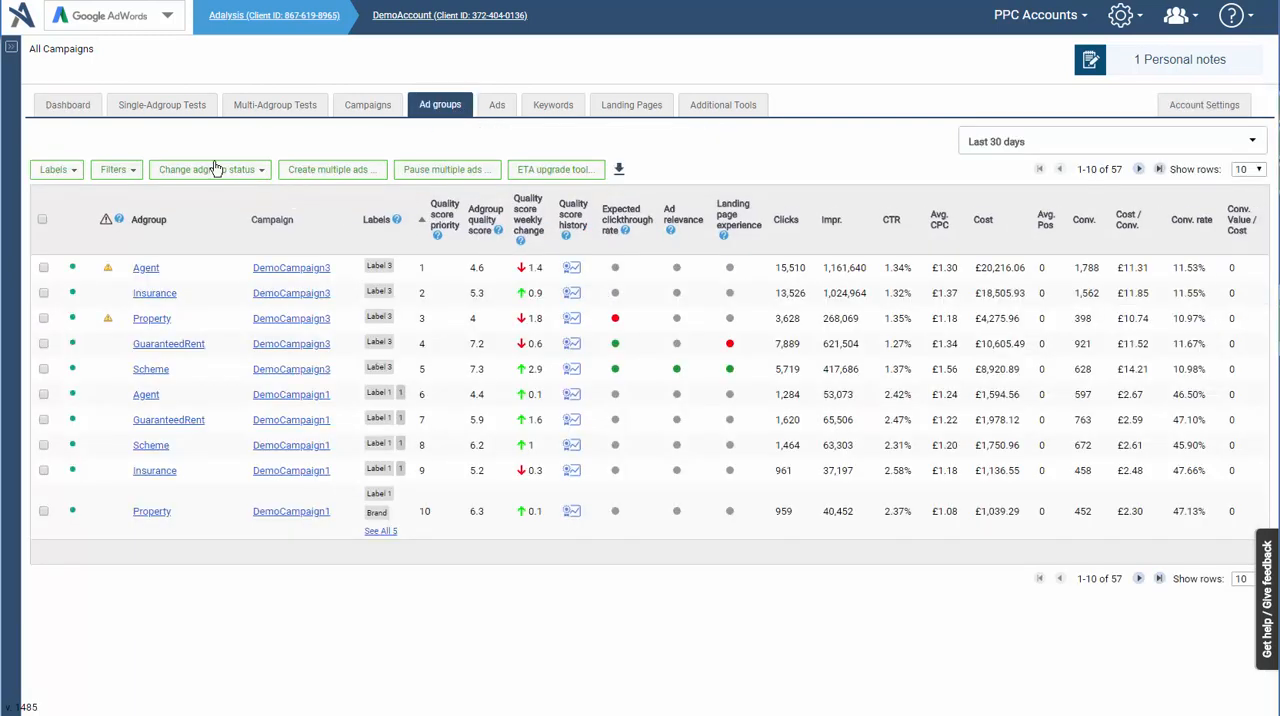
pyautogui.click(117, 170)
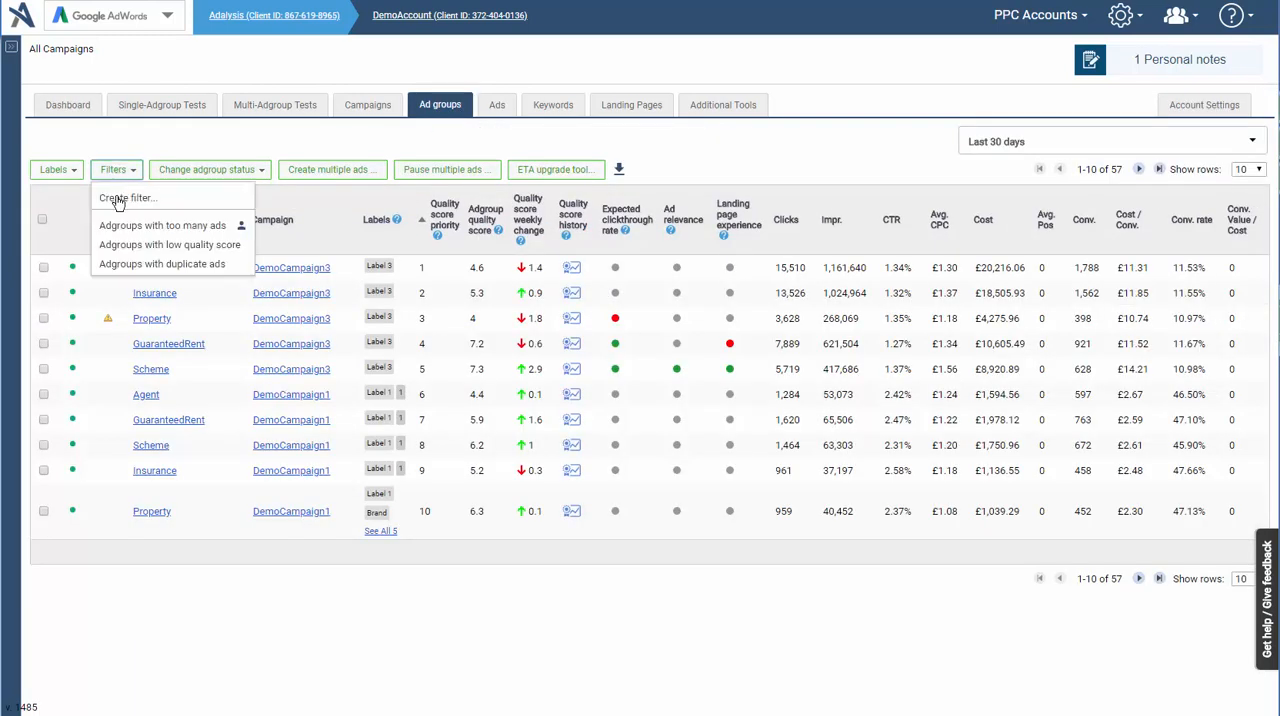
pyautogui.click(117, 199)
pyautogui.click(117, 209)
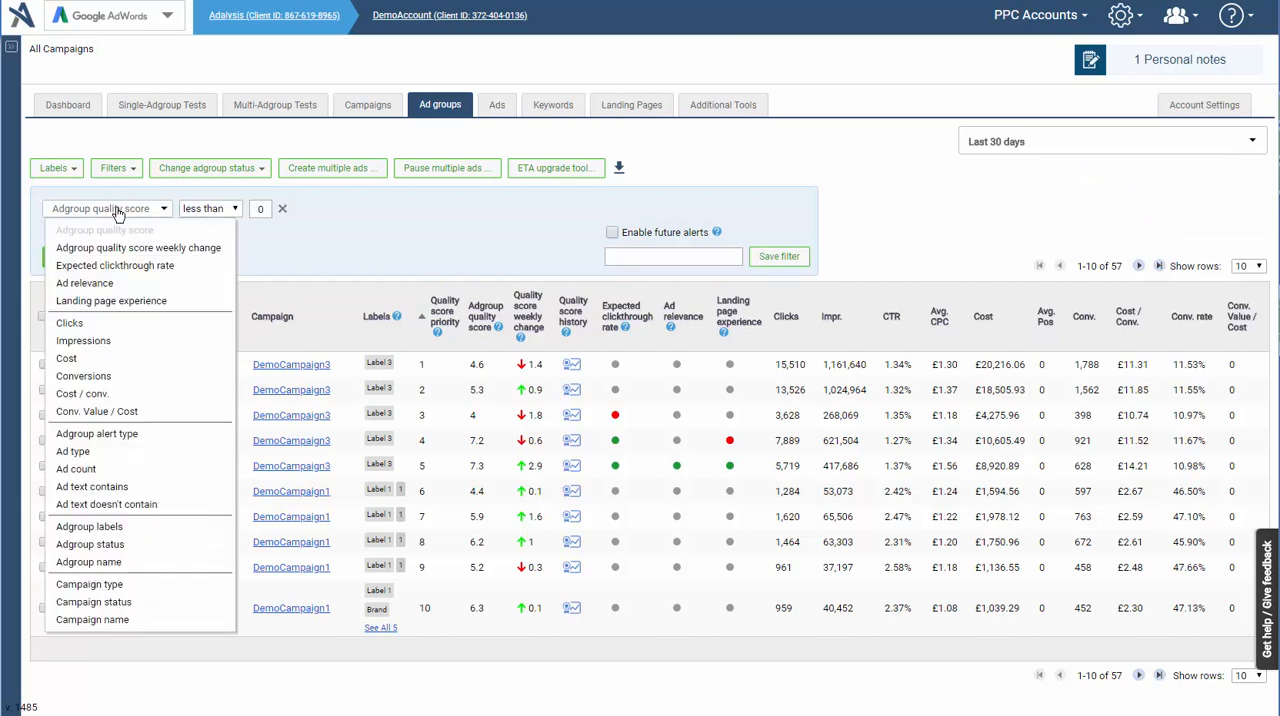
pyautogui.click(124, 267)
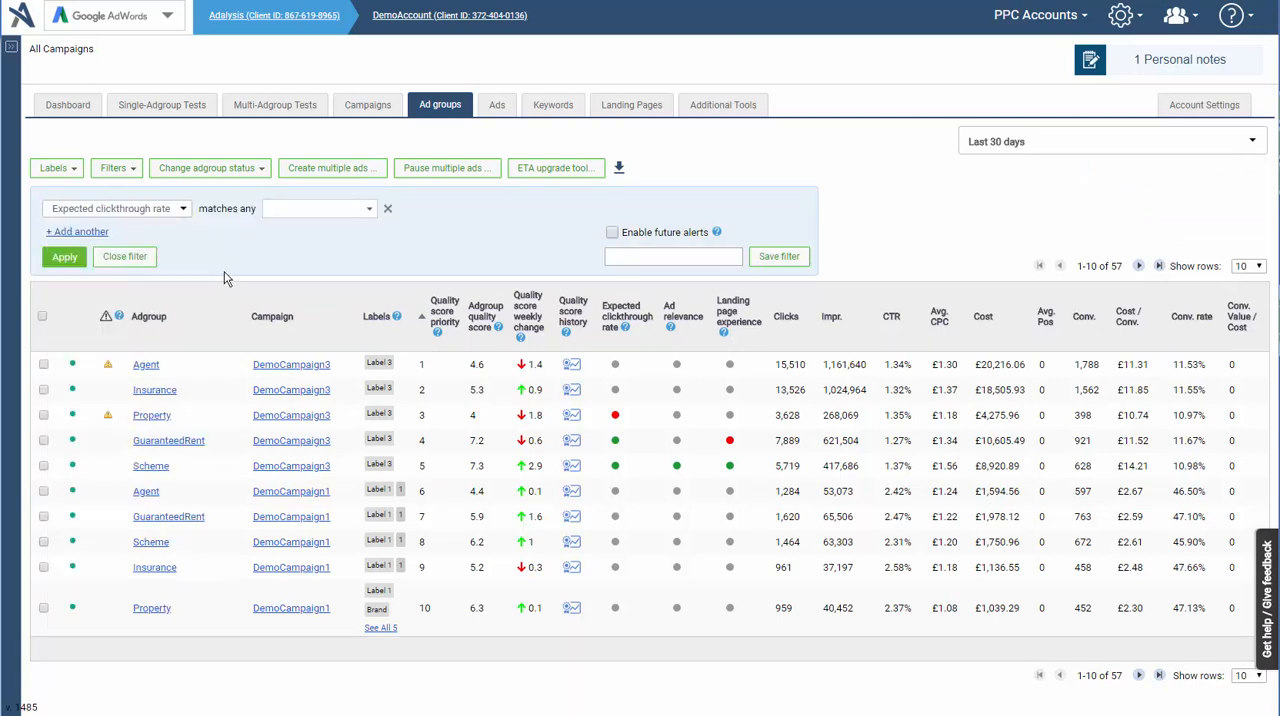
pyautogui.click(280, 211)
pyautogui.click(295, 250)
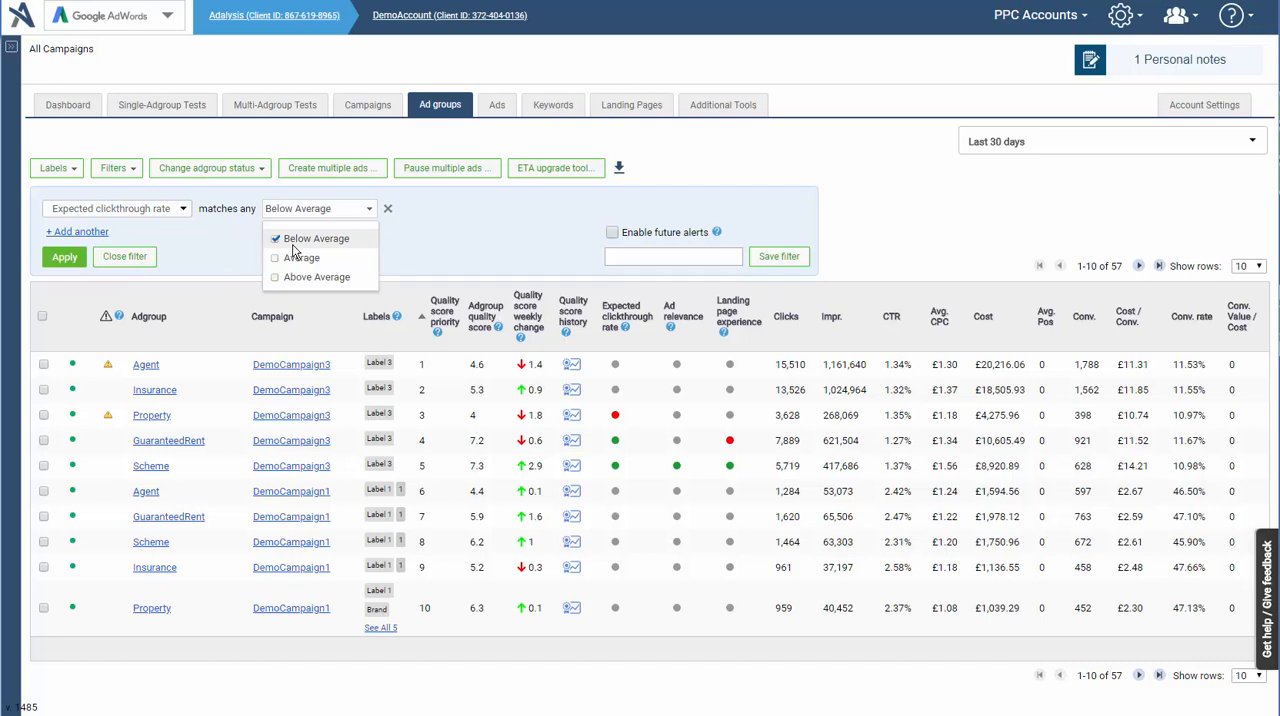
pyautogui.click(440, 250)
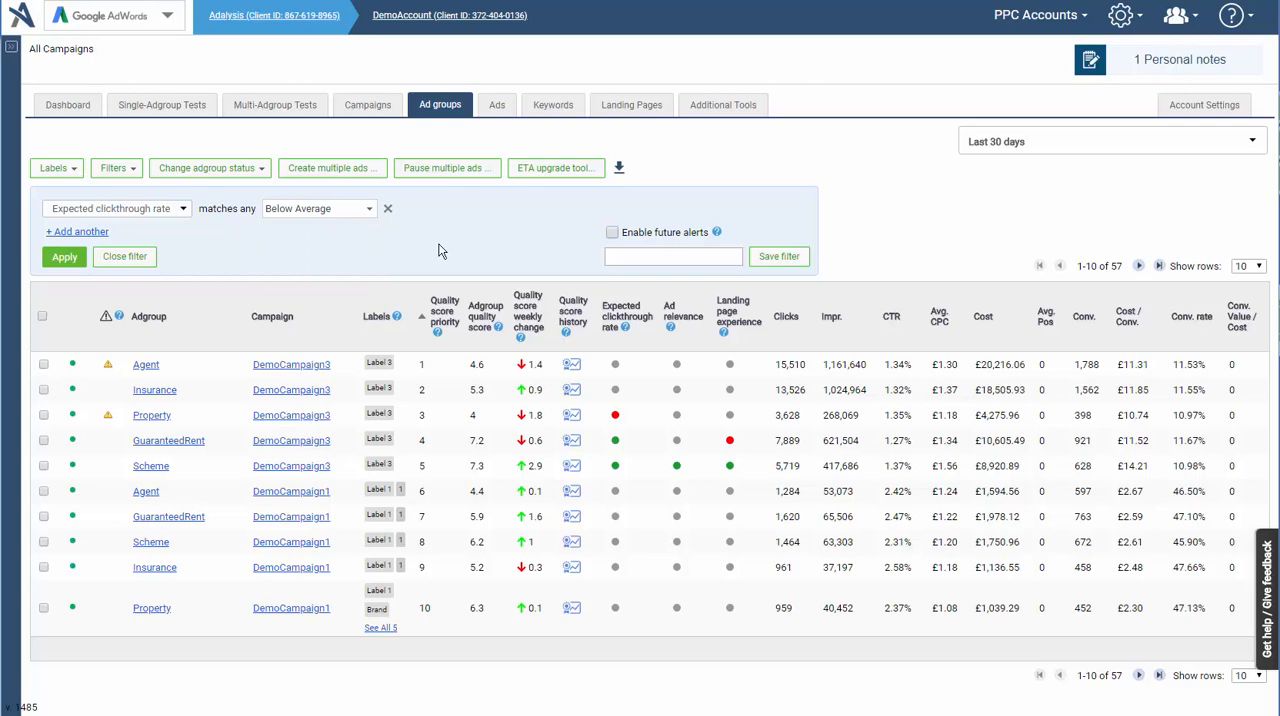
# - Run a sample multi-adgroup test of text ads by pattern
pyautogui.click(289, 112)
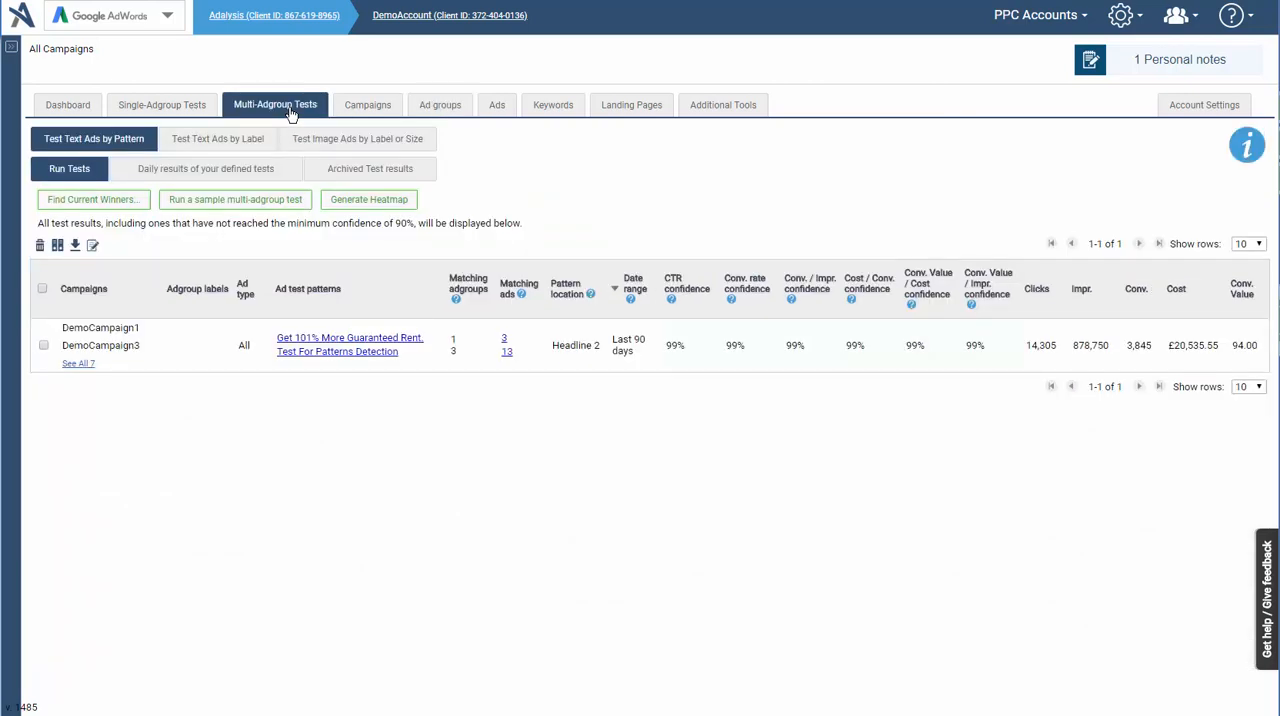
pyautogui.click(178, 205)
pyautogui.click(824, 378)
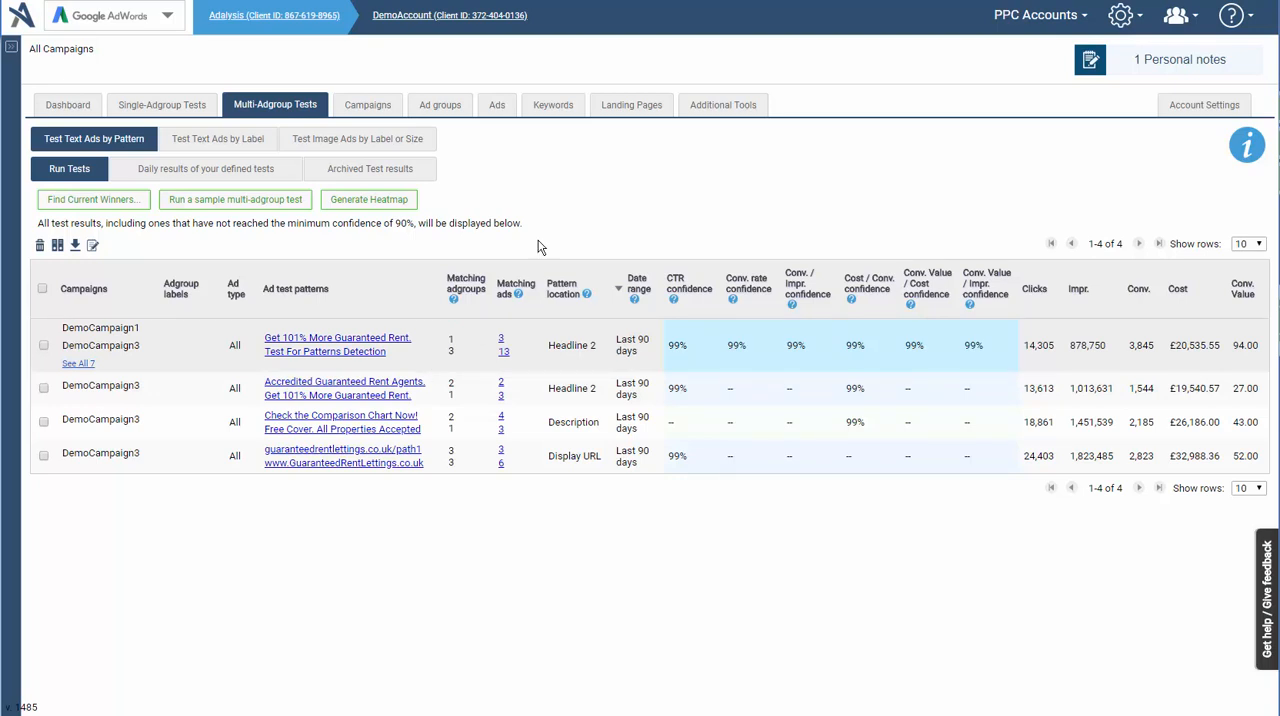
# - Look over the landing page analysis and return to the dashboard's quality score analysis
pyautogui.click(634, 106)
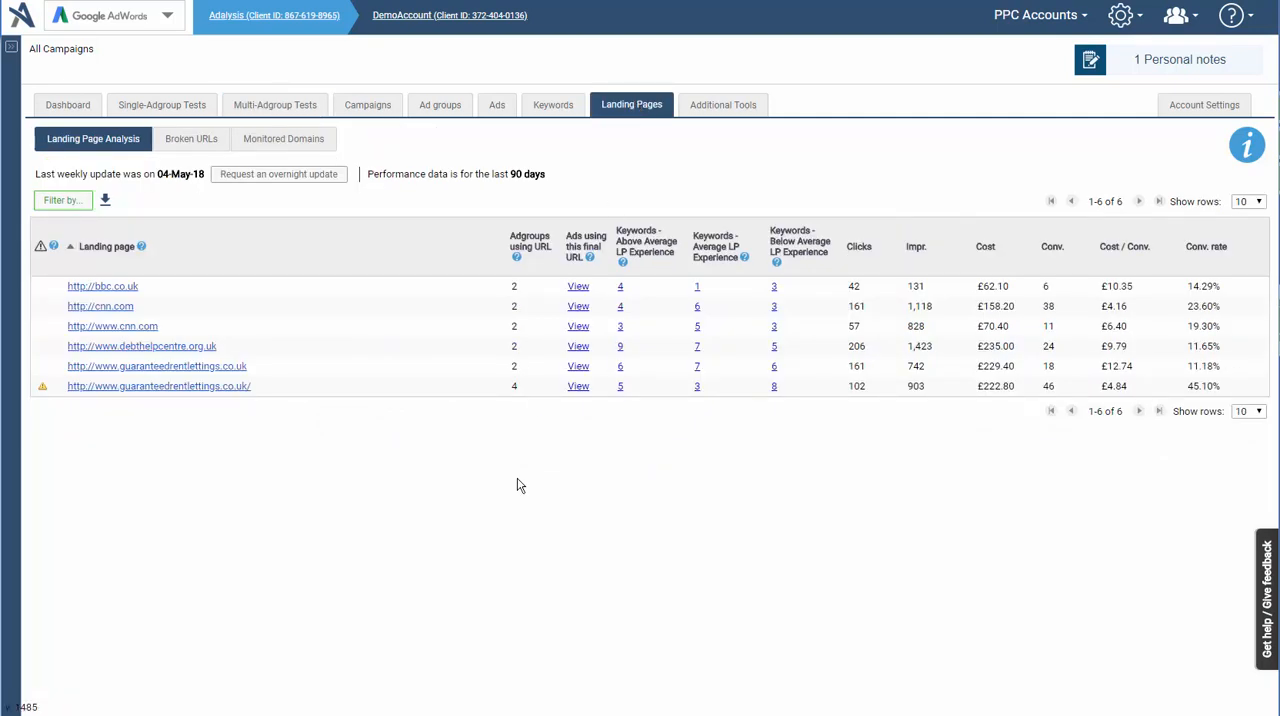
pyautogui.click(84, 106)
pyautogui.click(590, 180)
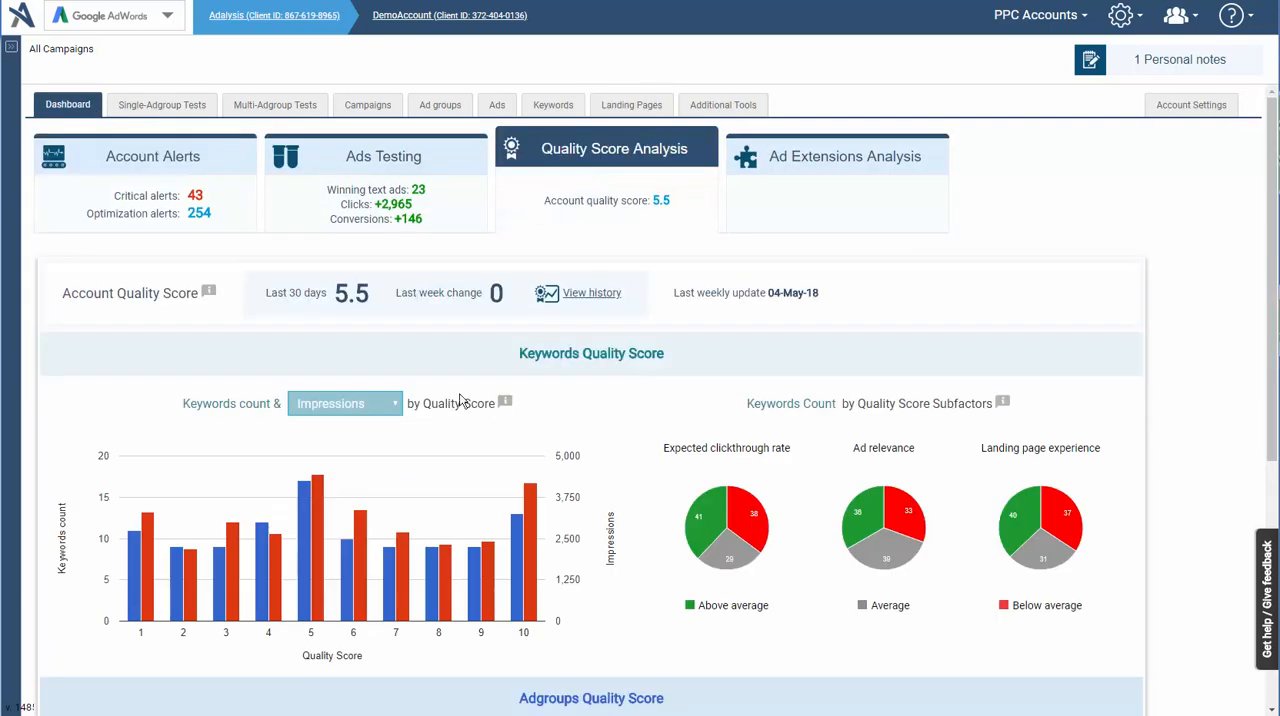